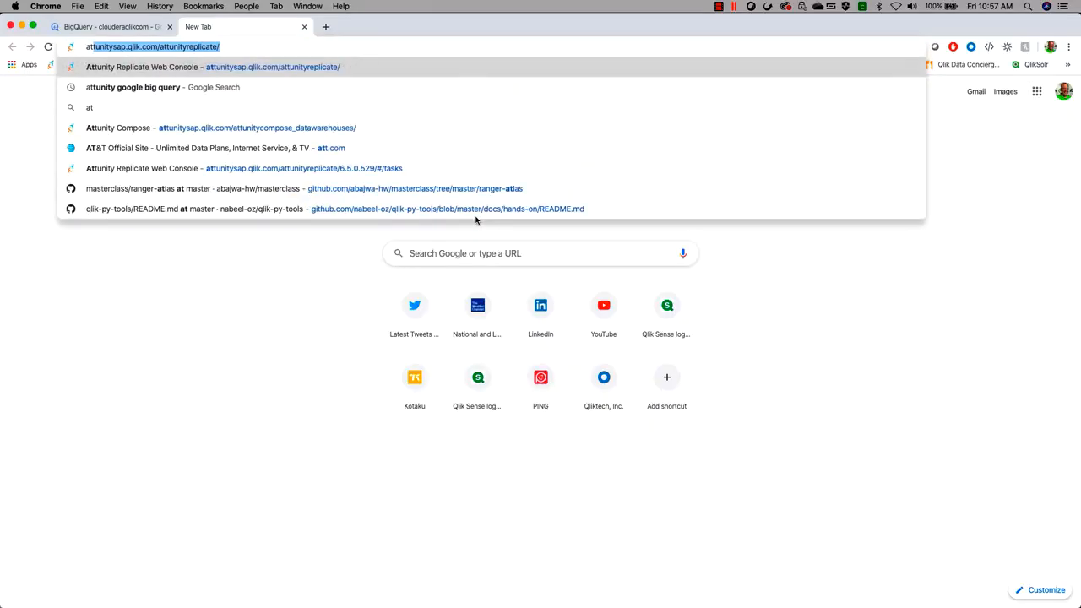
Create a task named SAP to Google Big Query in the Attunity Replicate console and add SAP ERP Application as its source.
{"action": "key", "text": "Return"}
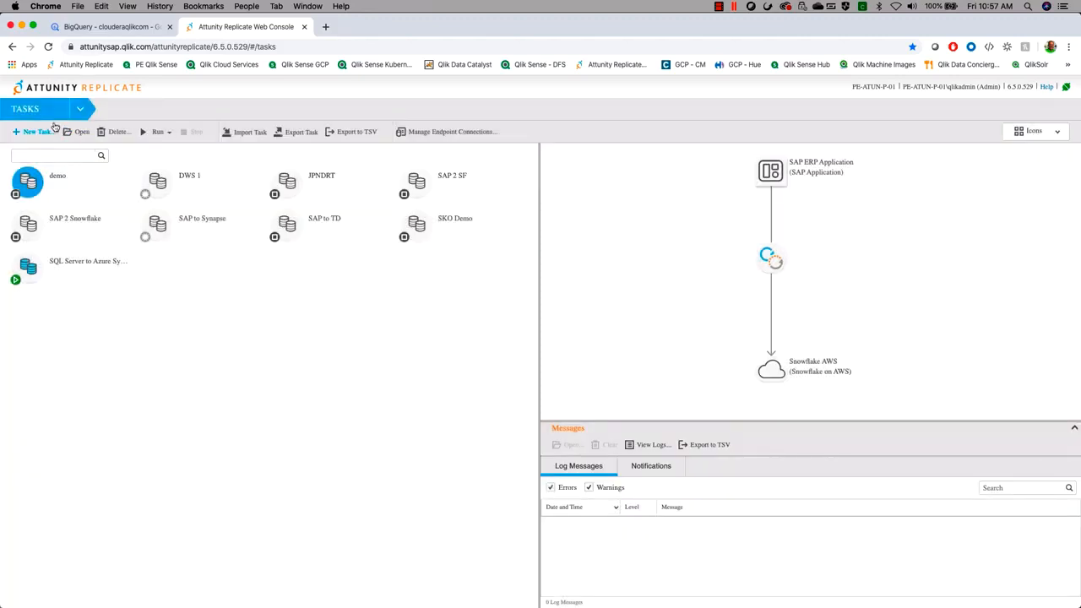
{"action": "left_click", "coordinate": [42, 131]}
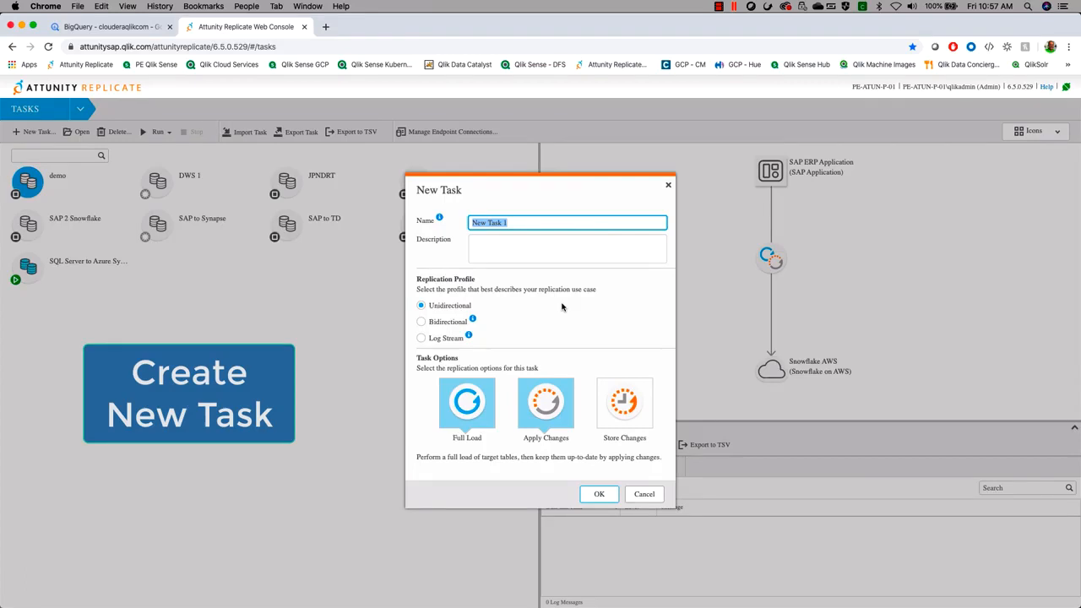
{"action": "type", "text": "SAP to Google Big Query"}
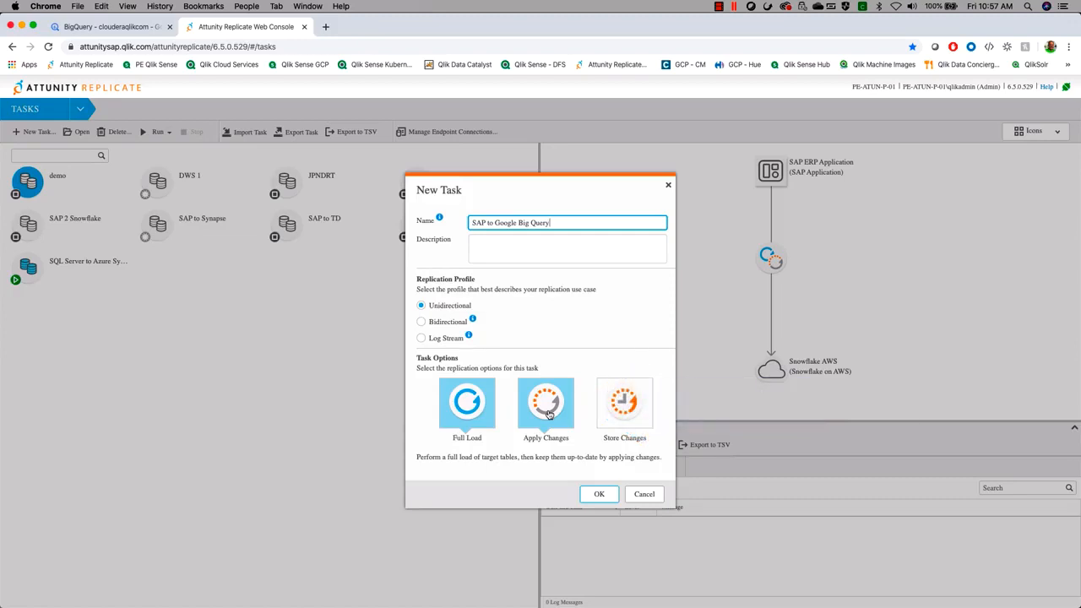
{"action": "left_click", "coordinate": [601, 495]}
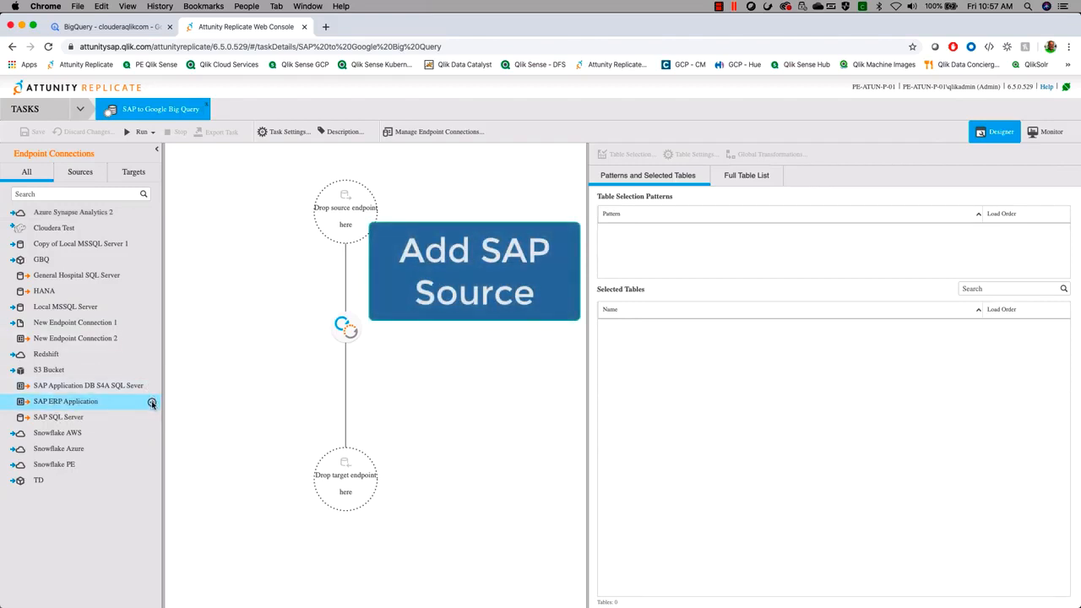
{"action": "left_click_drag", "start_coordinate": [152, 404], "coordinate": [346, 211]}
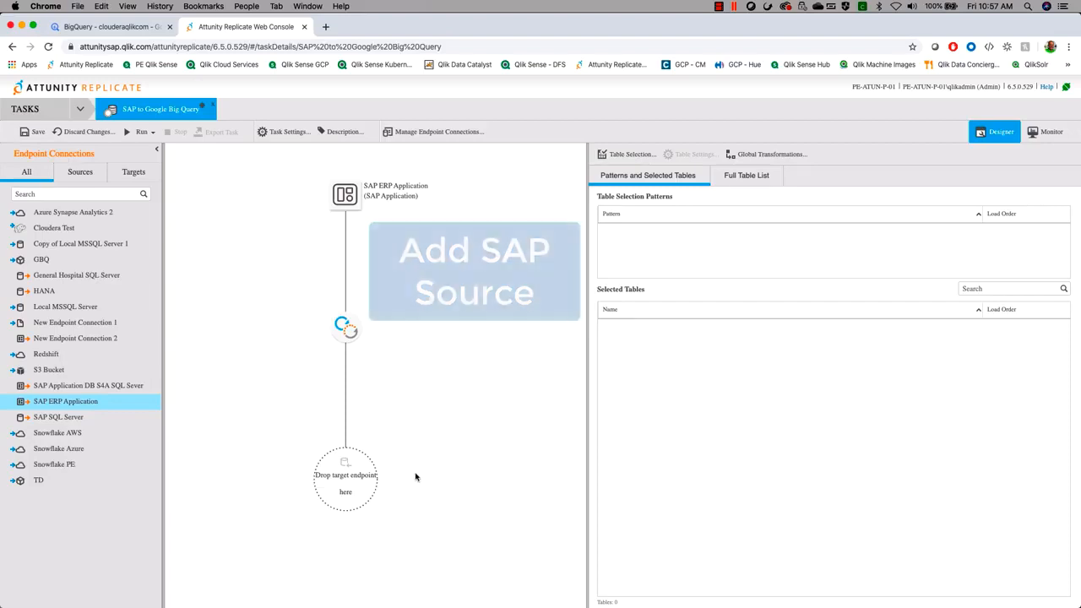
Create an endpoint connection named Google Big Query with the Target role and the Google Cloud BigQuery type.
{"action": "left_click", "coordinate": [412, 132]}
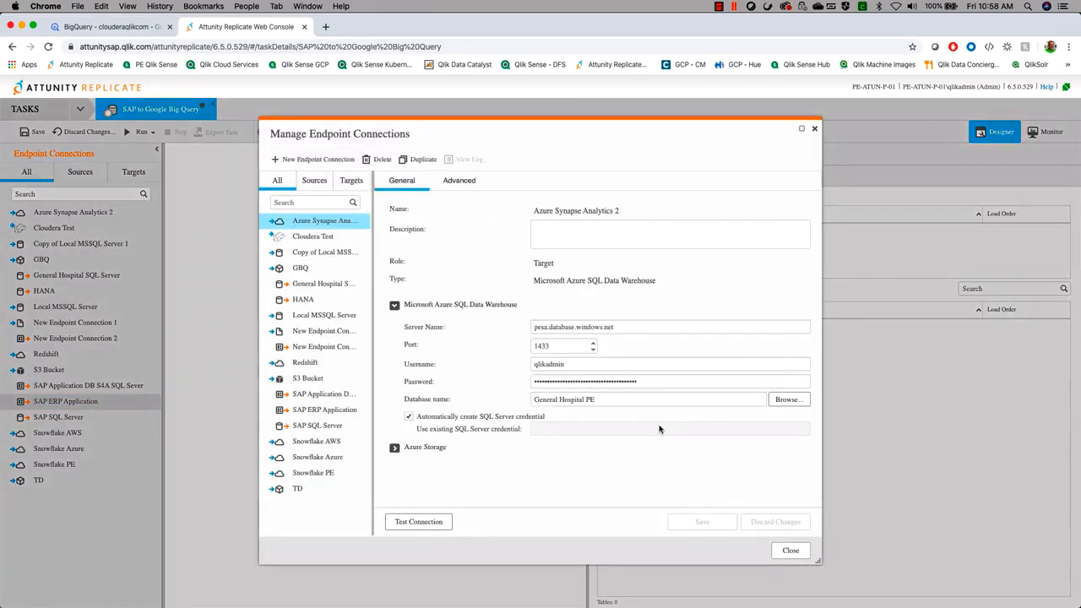
{"action": "left_click", "coordinate": [335, 161]}
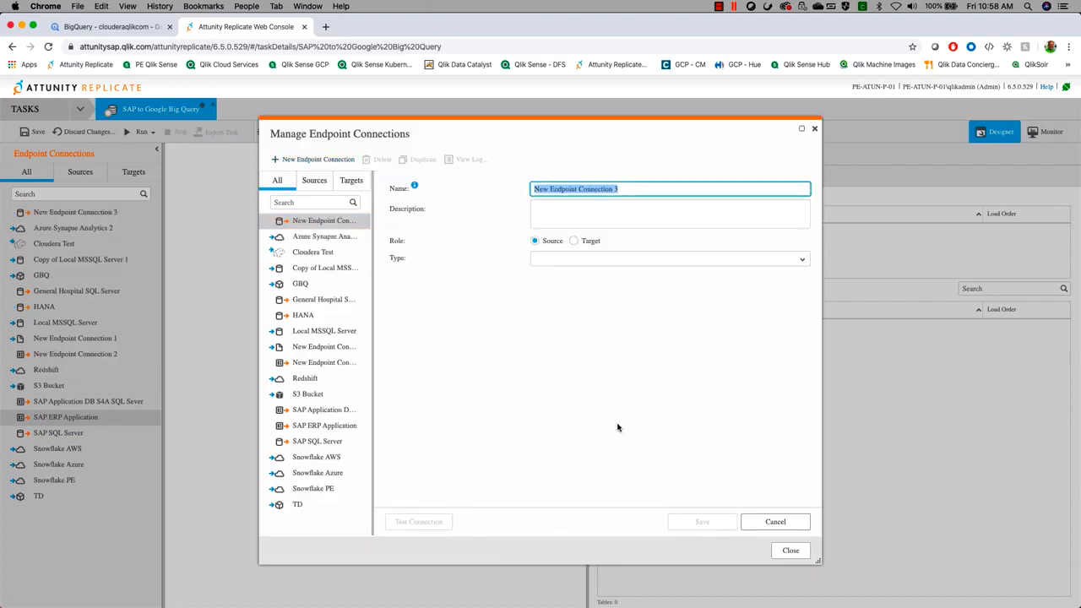
{"action": "type", "text": "Googl"}
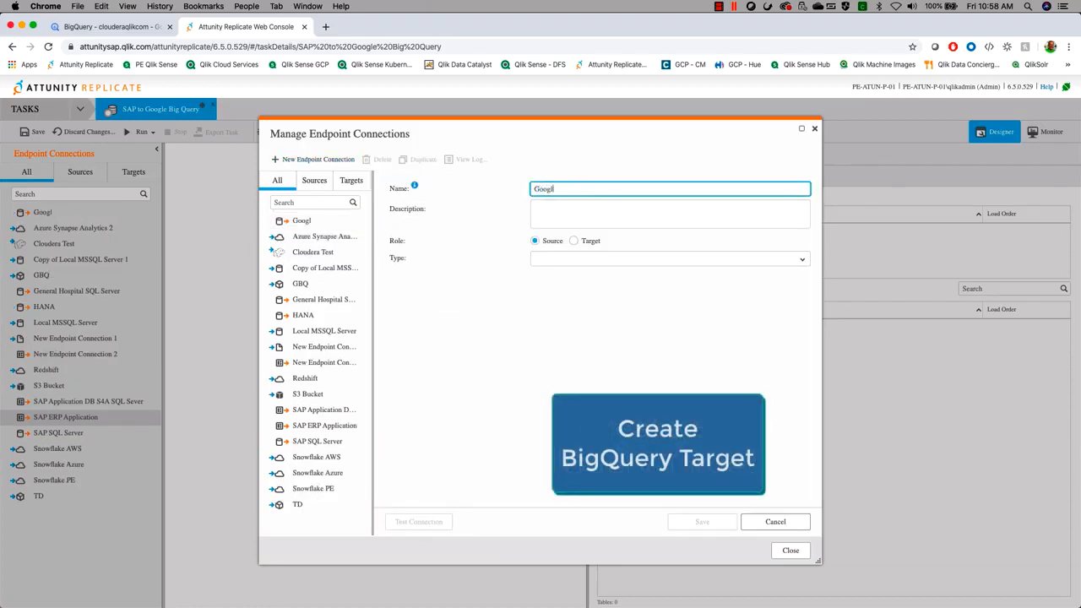
{"action": "type", "text": "e Big Query"}
{"action": "left_click", "coordinate": [573, 240]}
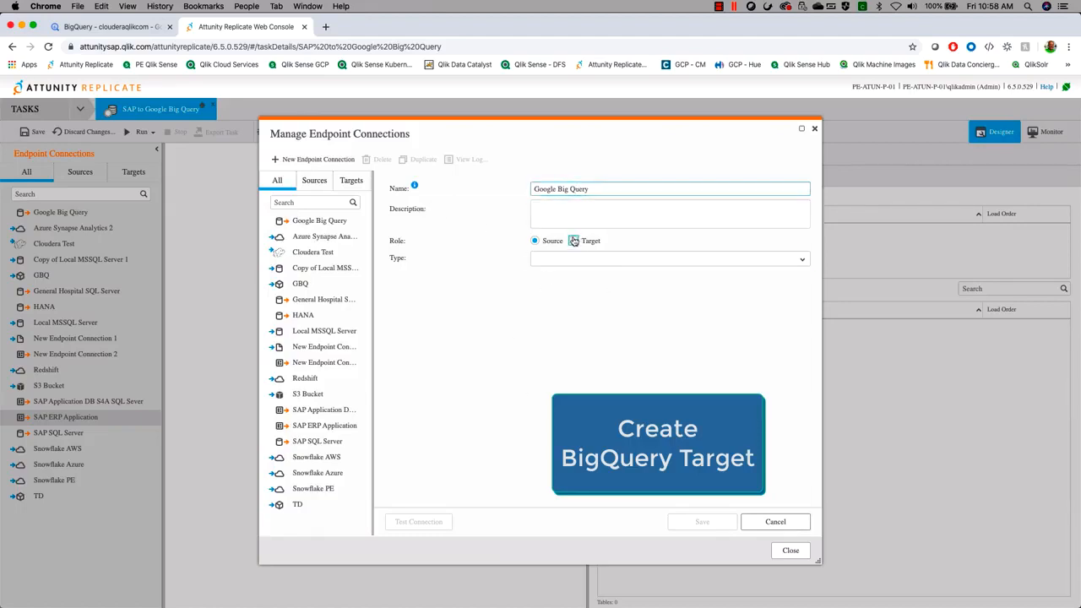
{"action": "left_click", "coordinate": [692, 259]}
{"action": "left_click", "coordinate": [600, 349]}
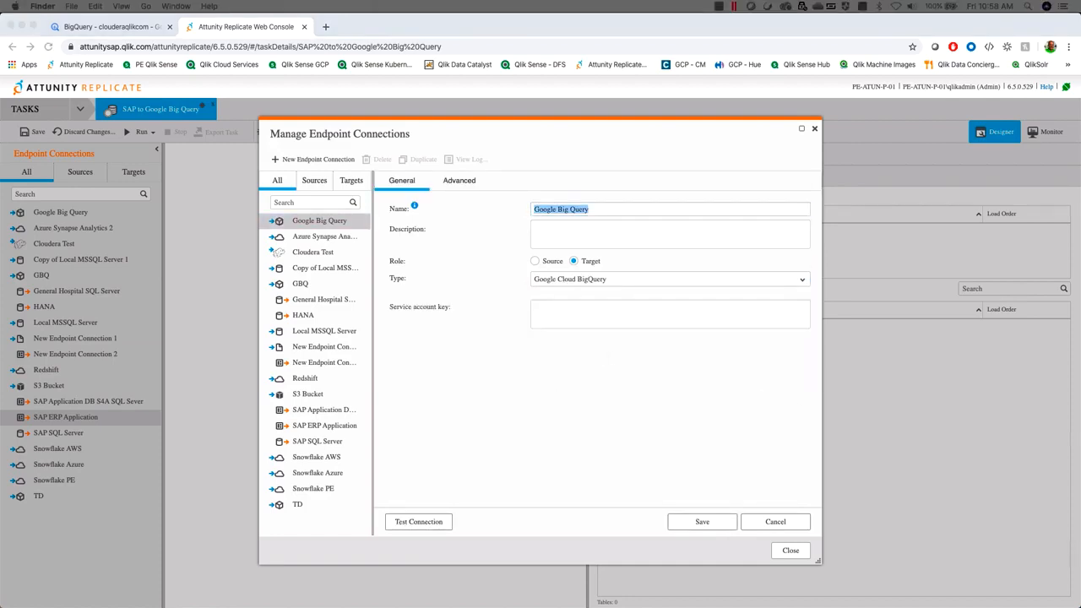
Paste the service account key into the Google Big Query endpoint, then test and save the connection.
{"action": "left_click", "coordinate": [628, 328]}
{"action": "left_click", "coordinate": [602, 311]}
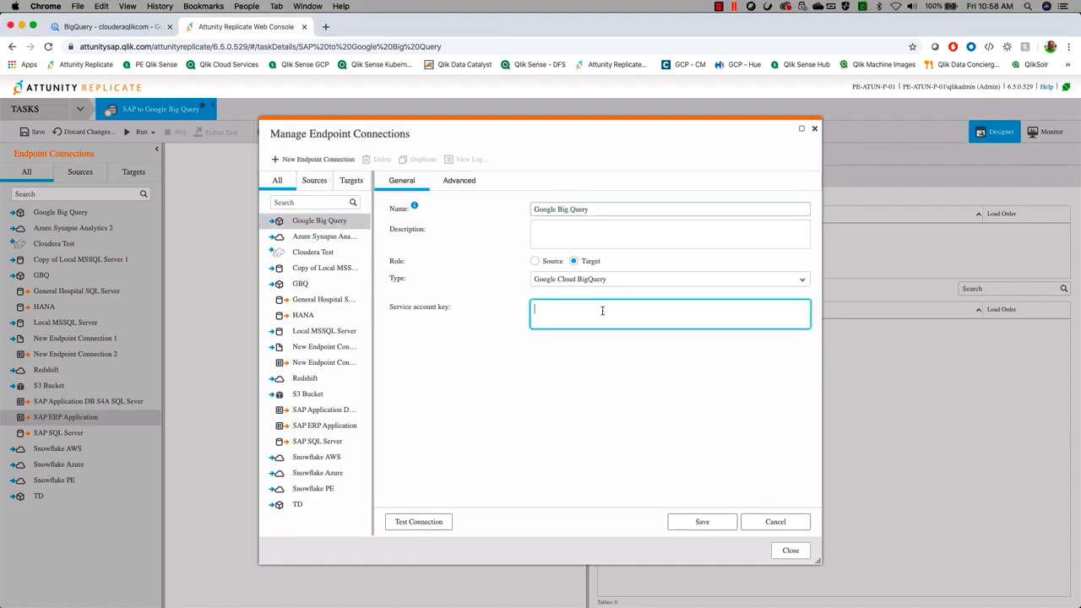
{"action": "key", "text": "super+v"}
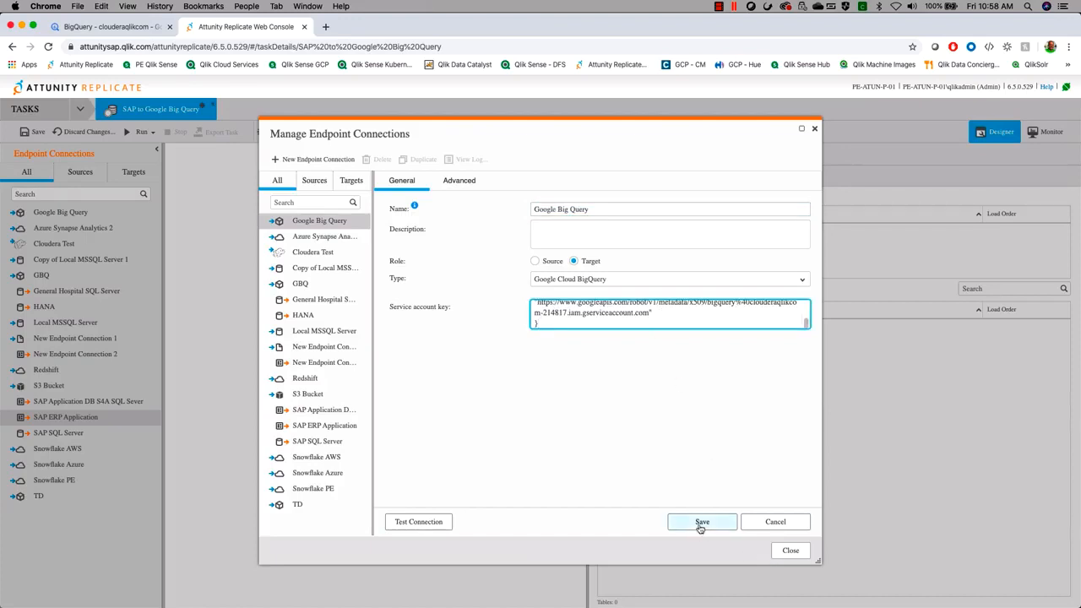
{"action": "left_click", "coordinate": [434, 522]}
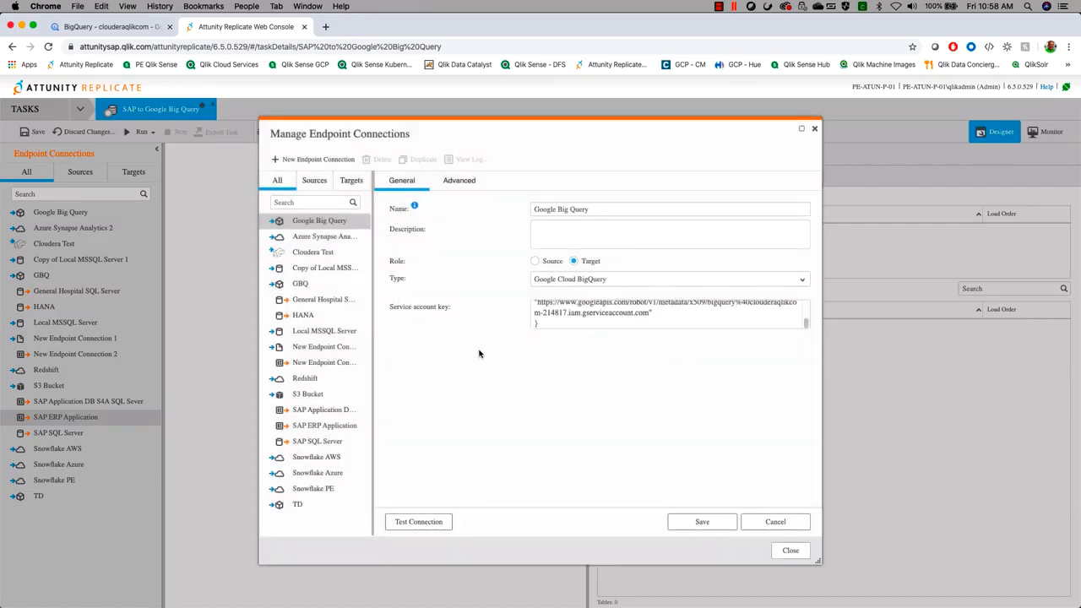
{"action": "left_click", "coordinate": [702, 521]}
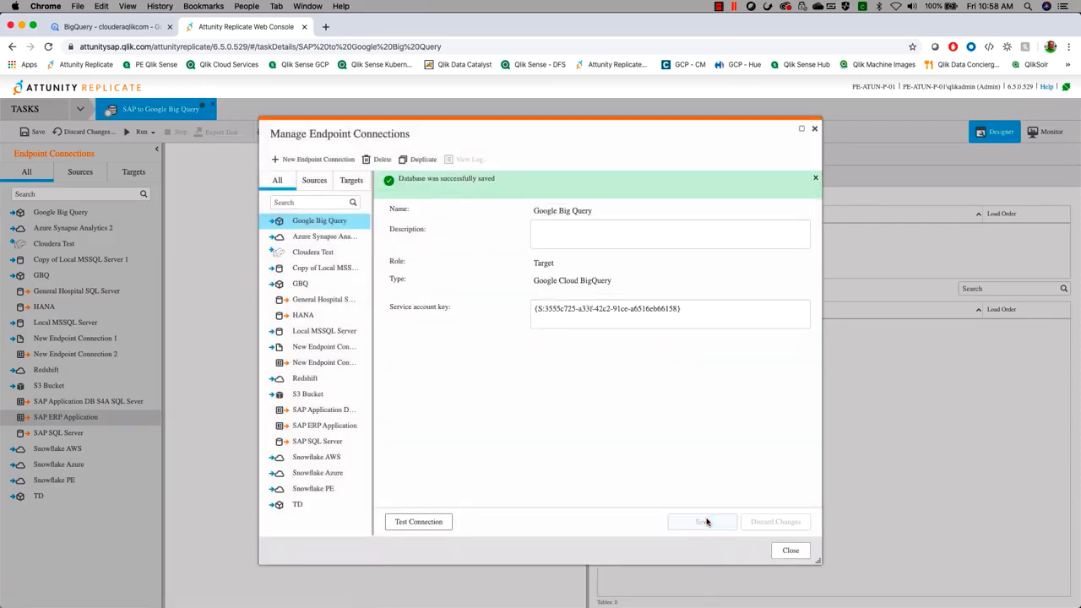
{"action": "left_click", "coordinate": [794, 551]}
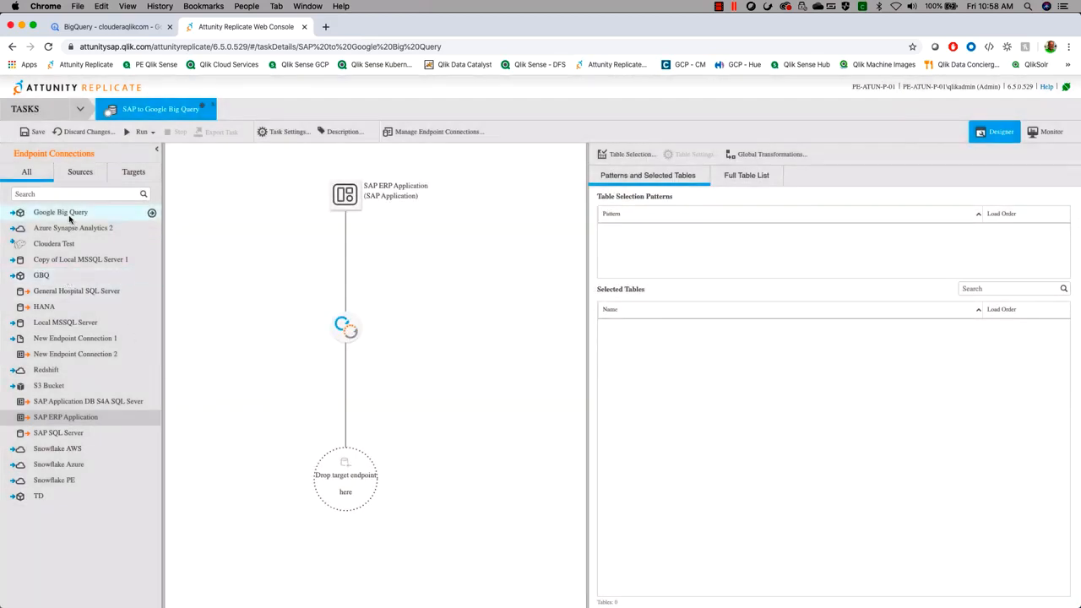
Add Google Big Query as the task's target and select all tables of the A - QLIK SALES AND DISTRIBUTION business group.
{"action": "left_click_drag", "start_coordinate": [73, 212], "coordinate": [321, 464]}
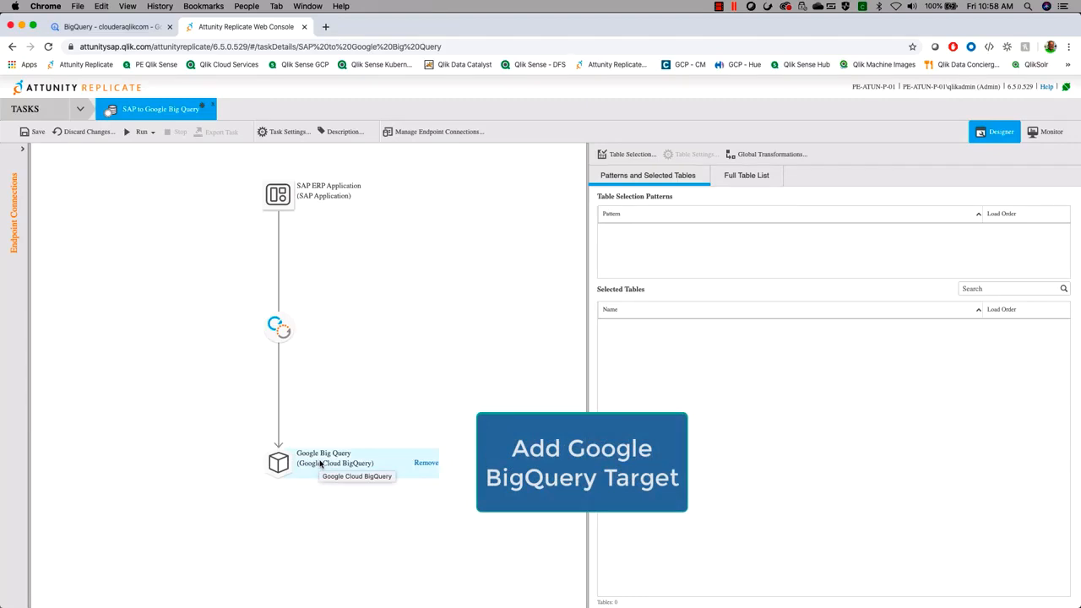
{"action": "left_click", "coordinate": [626, 157]}
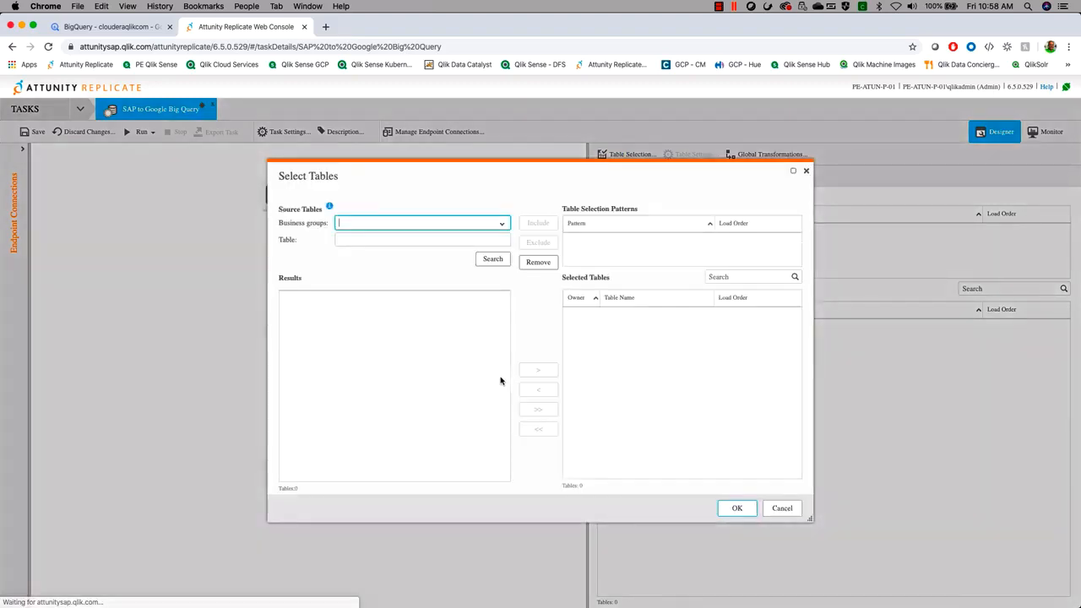
{"action": "left_click", "coordinate": [502, 224]}
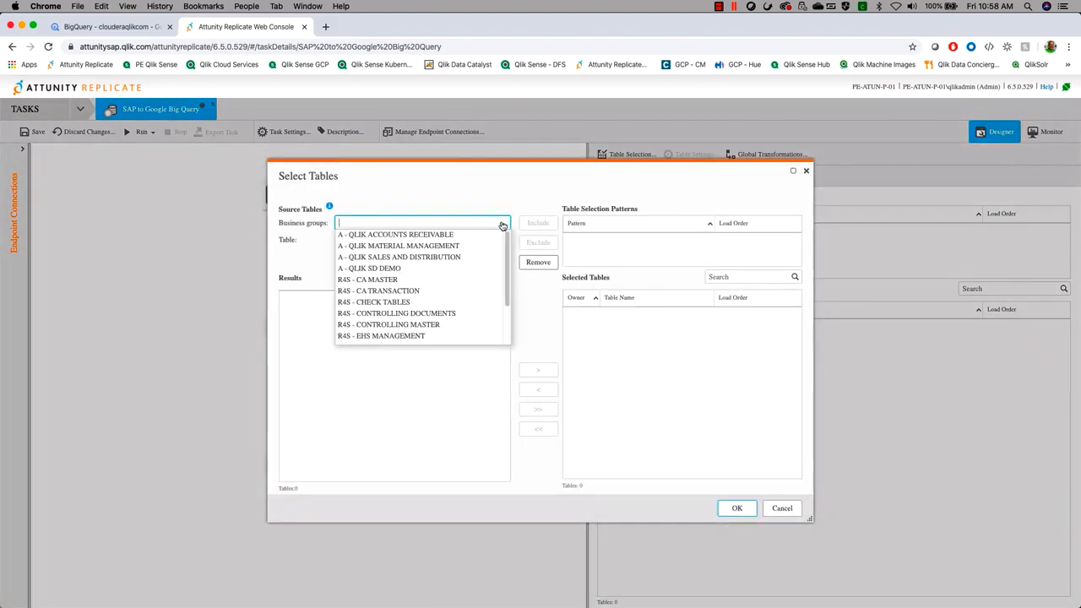
{"action": "left_click", "coordinate": [437, 258]}
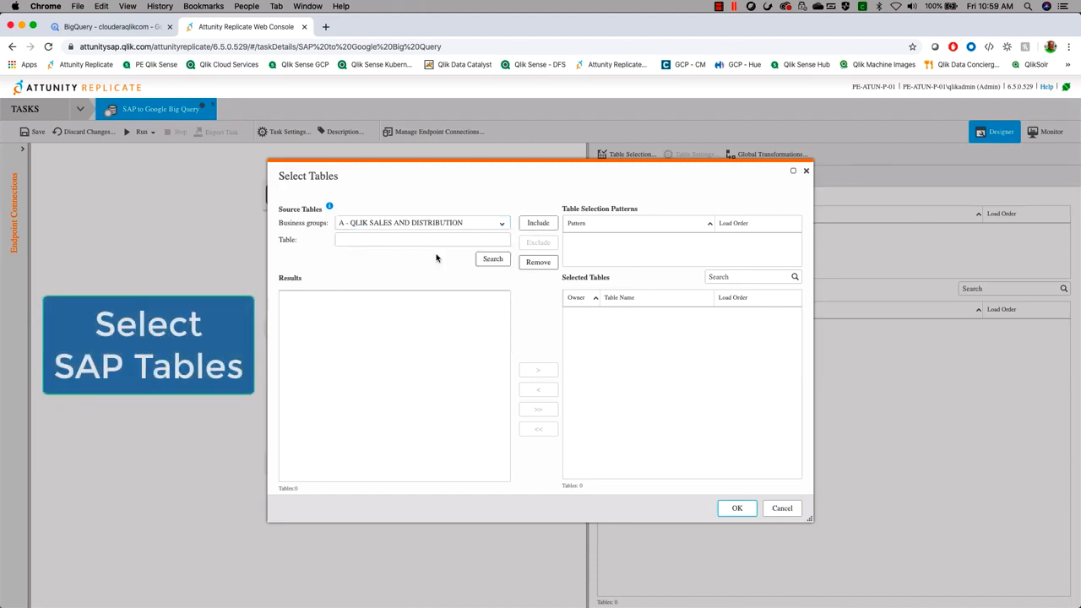
{"action": "left_click", "coordinate": [488, 264]}
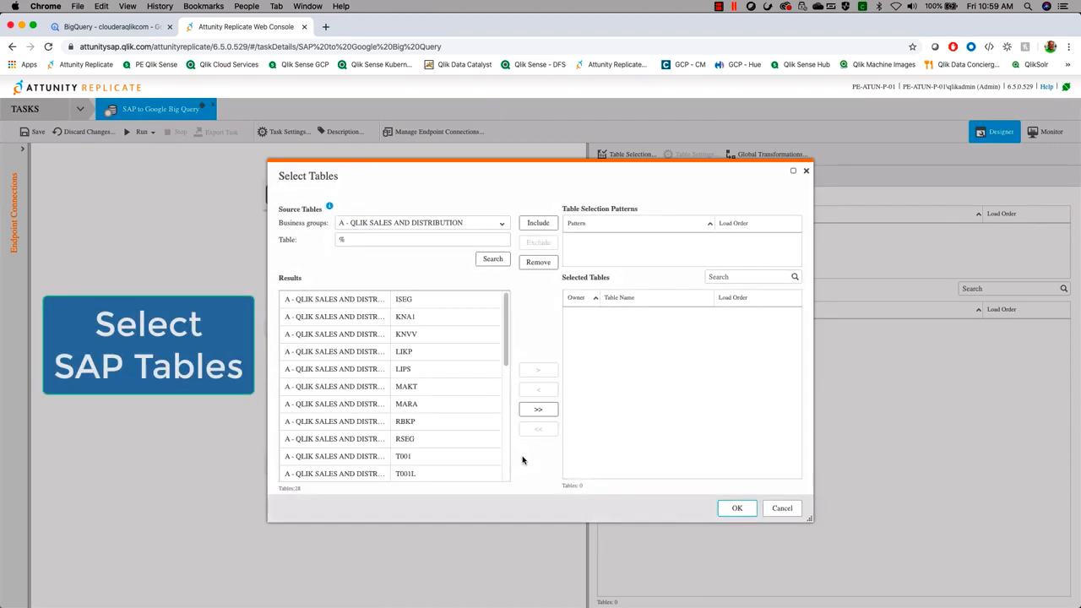
{"action": "left_click", "coordinate": [538, 409]}
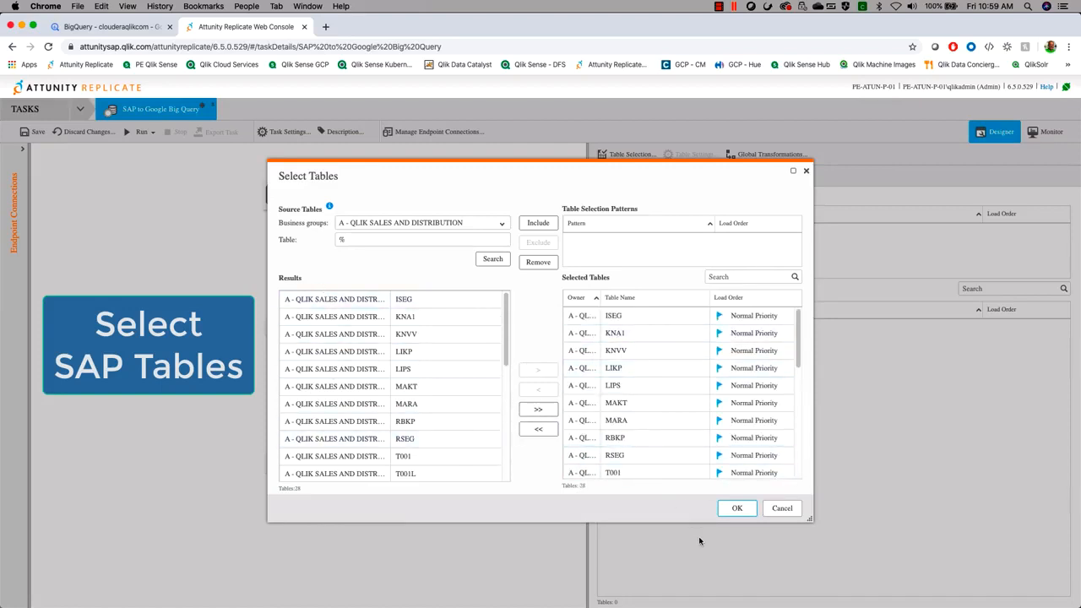
{"action": "left_click", "coordinate": [737, 511]}
{"action": "left_click", "coordinate": [736, 510]}
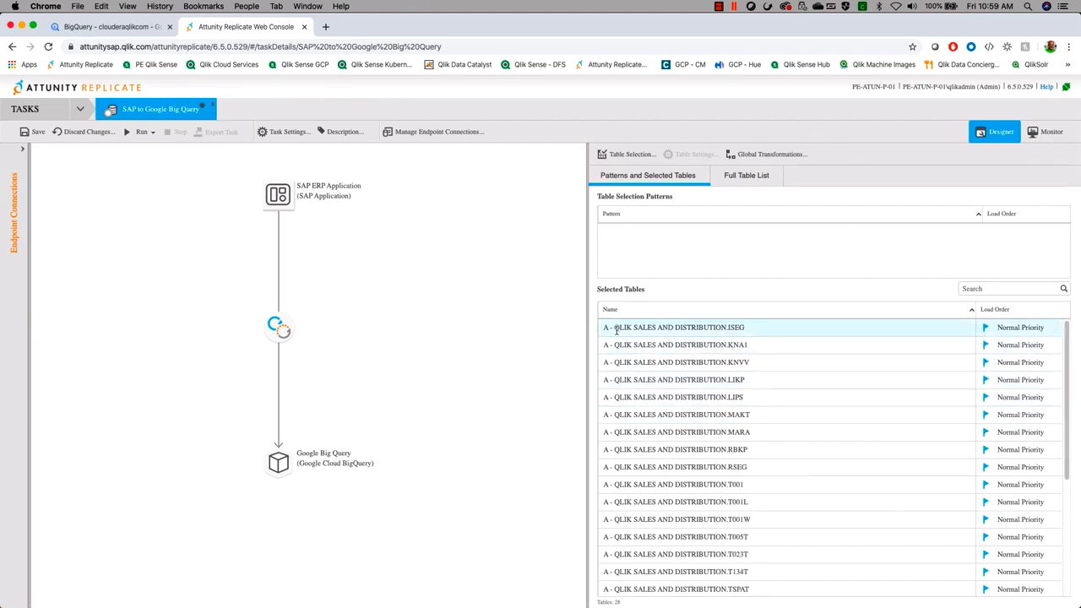
Create a global transformation rule that renames schemas like A - QLIK% to SAP_SD.
{"action": "left_click", "coordinate": [762, 156]}
{"action": "left_click", "coordinate": [398, 241]}
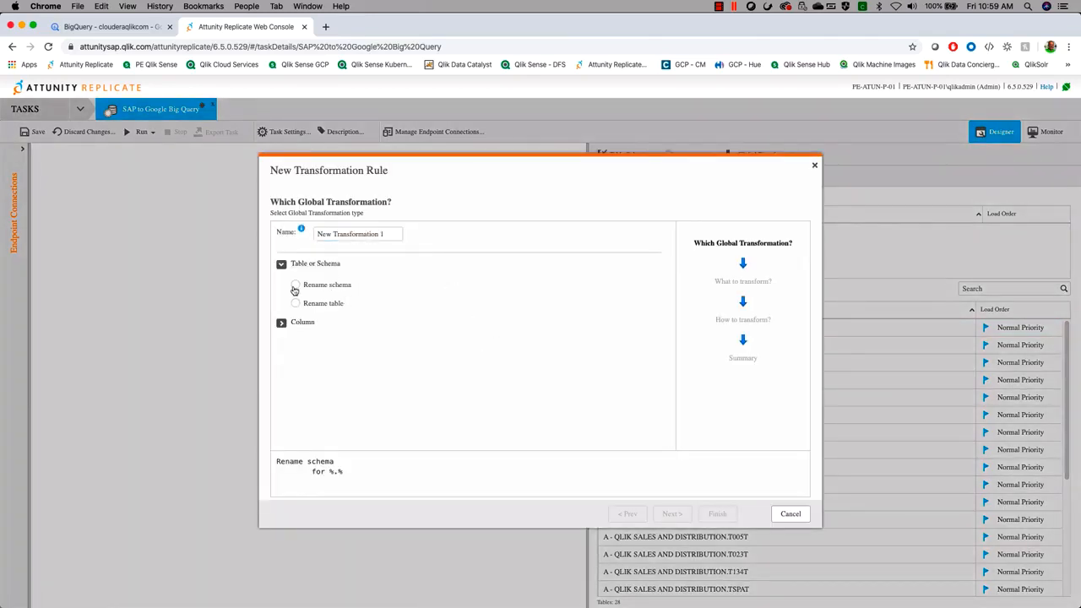
{"action": "left_click", "coordinate": [295, 285]}
{"action": "left_click", "coordinate": [669, 514]}
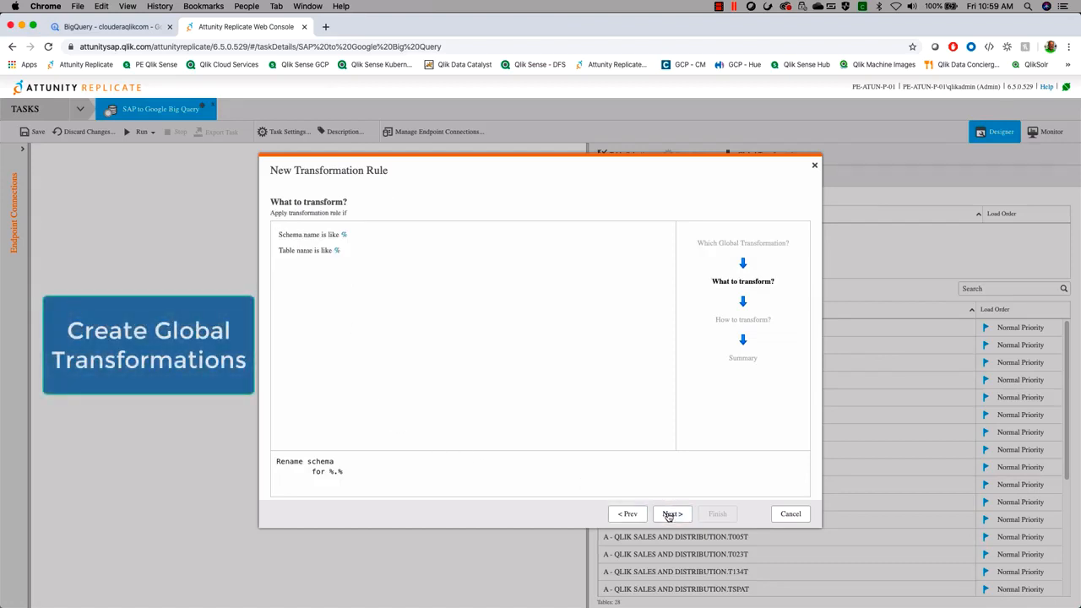
{"action": "left_click", "coordinate": [344, 237]}
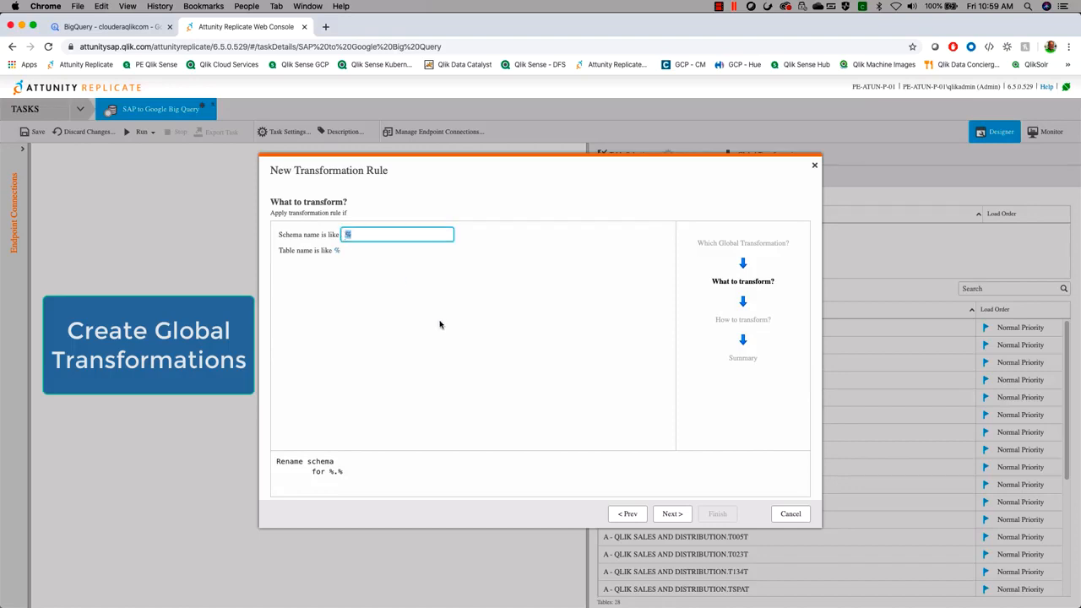
{"action": "type", "text": "A - QLIK"}
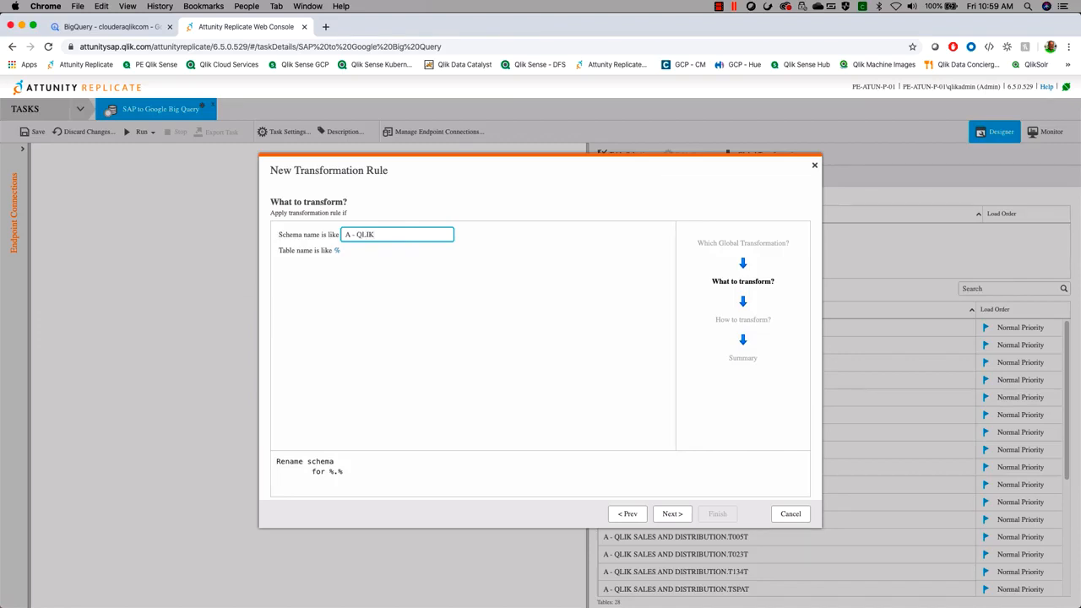
{"action": "left_click", "coordinate": [671, 513]}
{"action": "left_click", "coordinate": [281, 234]}
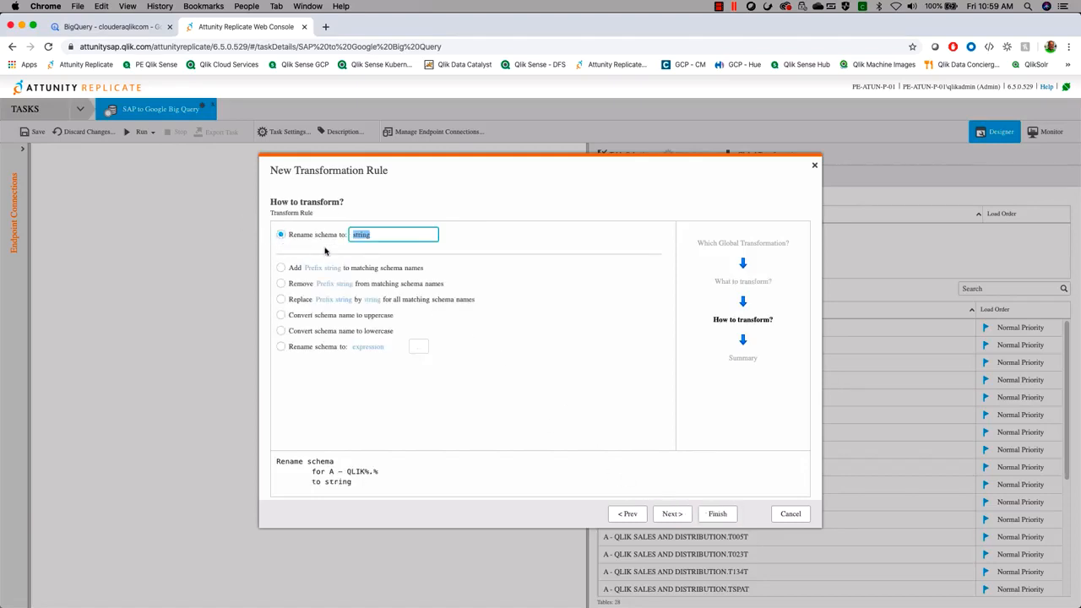
{"action": "type", "text": "AP_SD"}
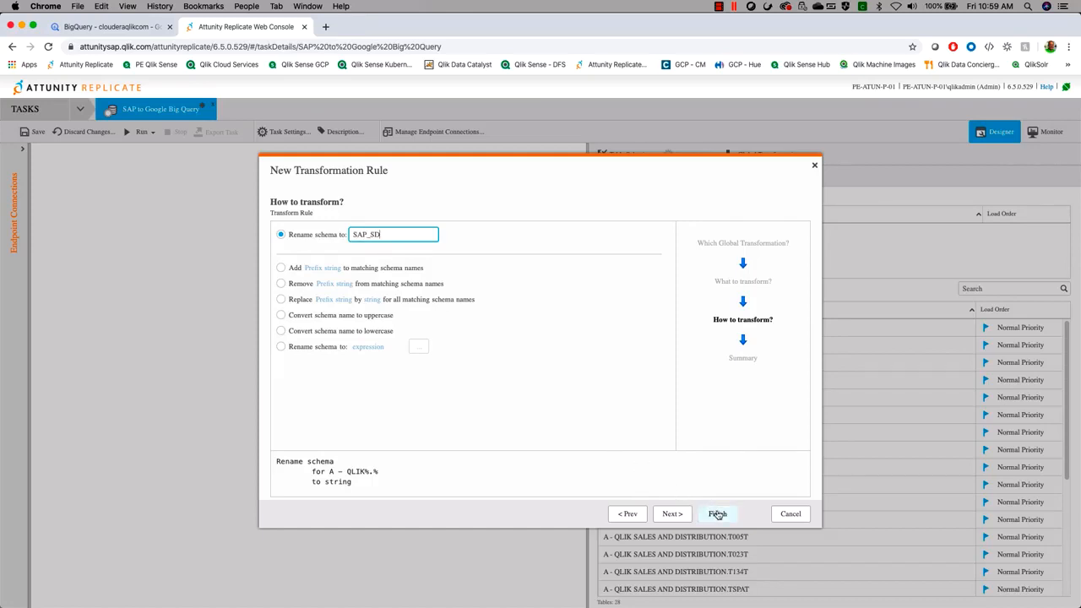
{"action": "left_click", "coordinate": [676, 515]}
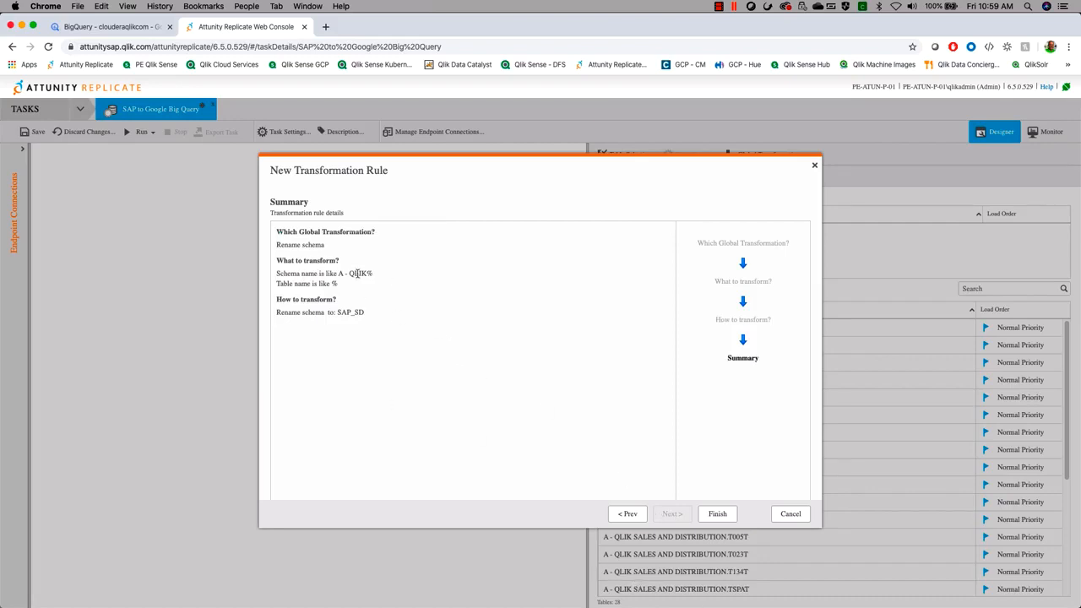
{"action": "left_click", "coordinate": [718, 515]}
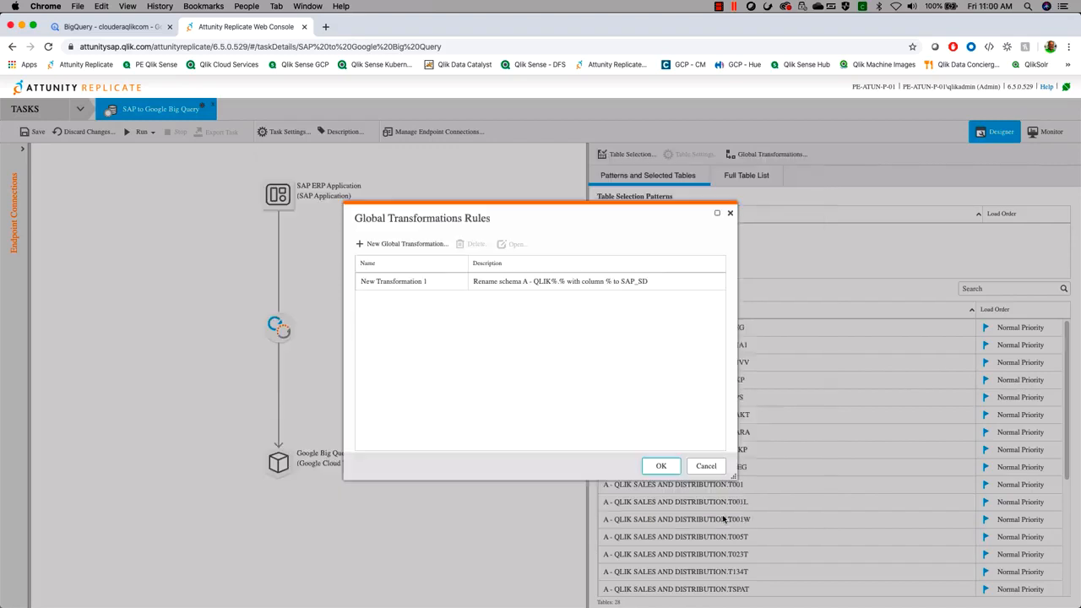
Start a second global transformation rule that renames columns across all schemas and tables, and open the expression builder for the new name.
{"action": "left_click", "coordinate": [414, 244]}
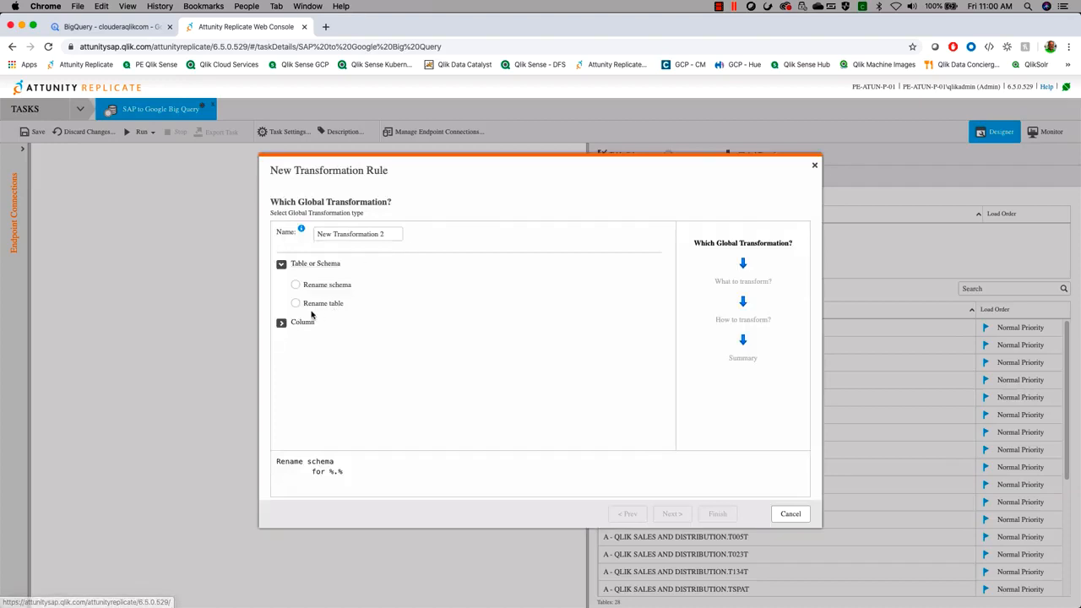
{"action": "left_click", "coordinate": [280, 324]}
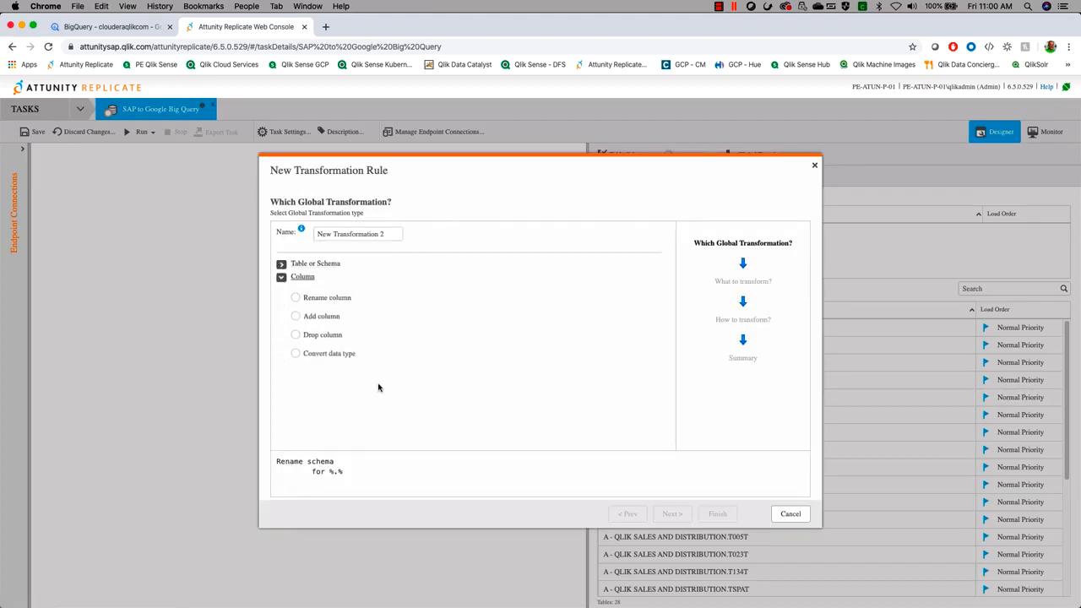
{"action": "left_click", "coordinate": [296, 297]}
{"action": "left_click", "coordinate": [673, 514]}
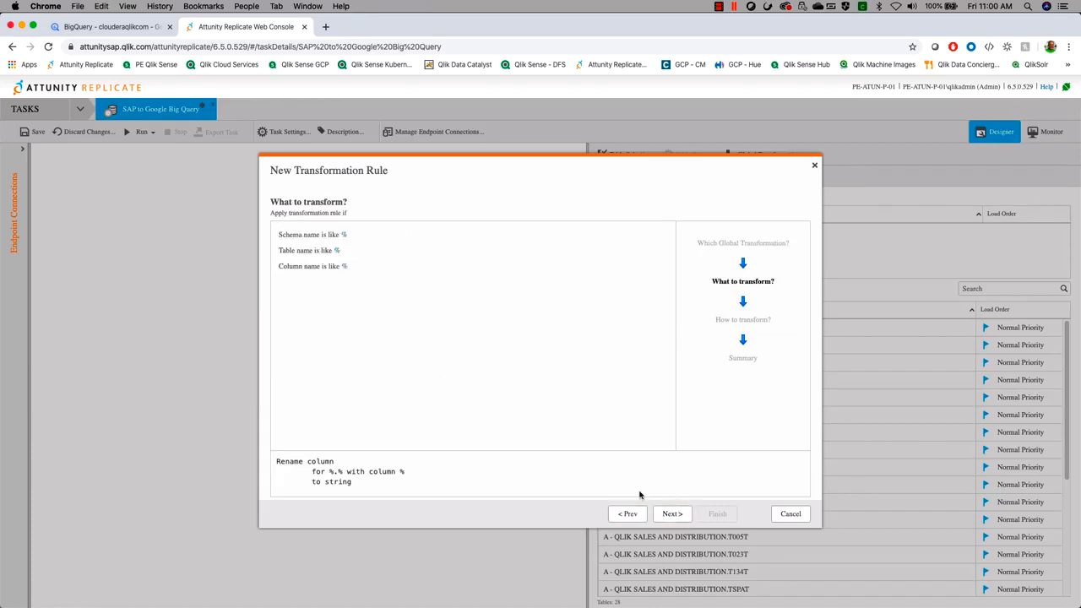
{"action": "left_click", "coordinate": [675, 517]}
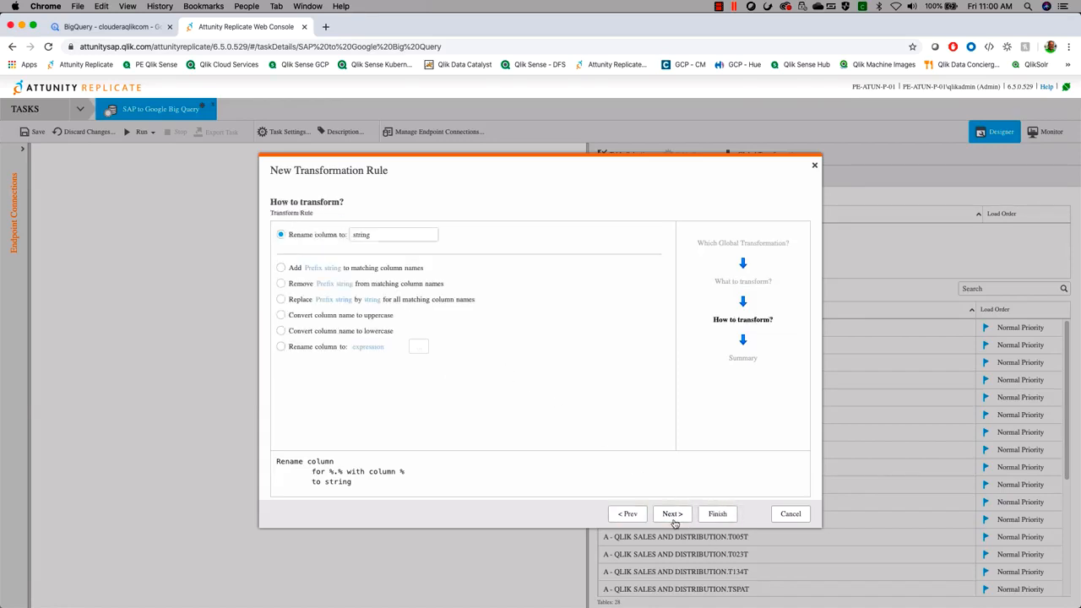
{"action": "left_click", "coordinate": [282, 349]}
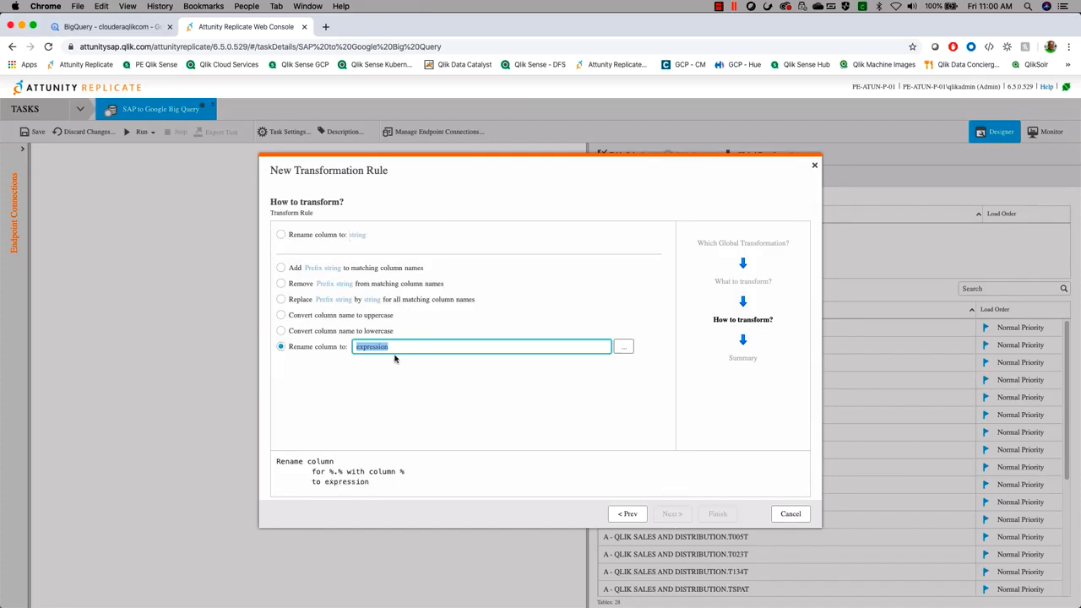
{"action": "left_click", "coordinate": [625, 349]}
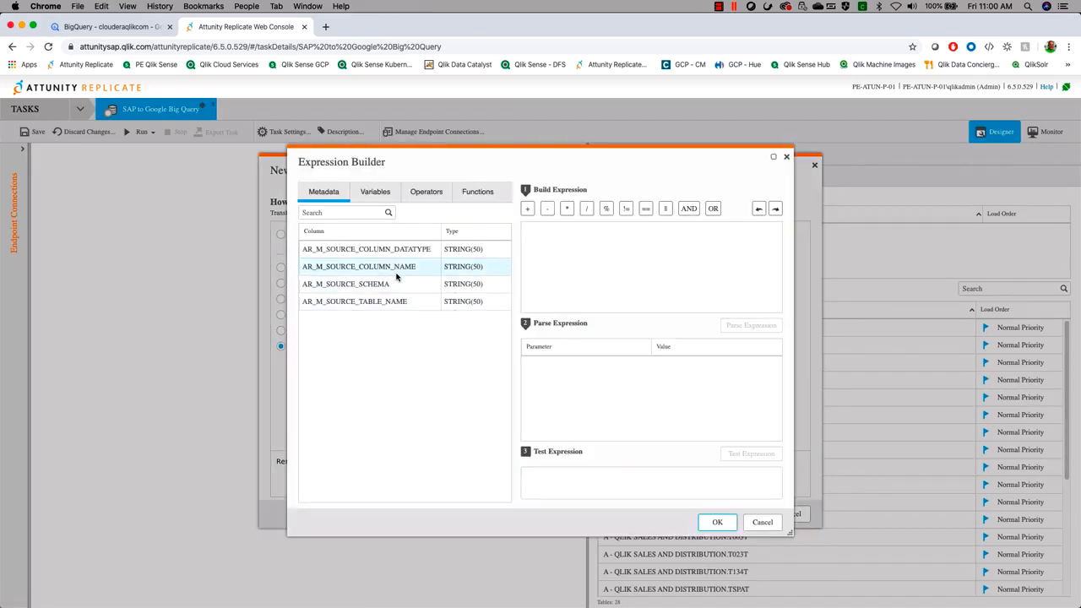
Insert the replace(X,Y,Z) string function into the expression and substitute AR_M_SOURCE_COLUMN_NAME for its X argument.
{"action": "left_click", "coordinate": [423, 191]}
{"action": "left_click", "coordinate": [477, 194]}
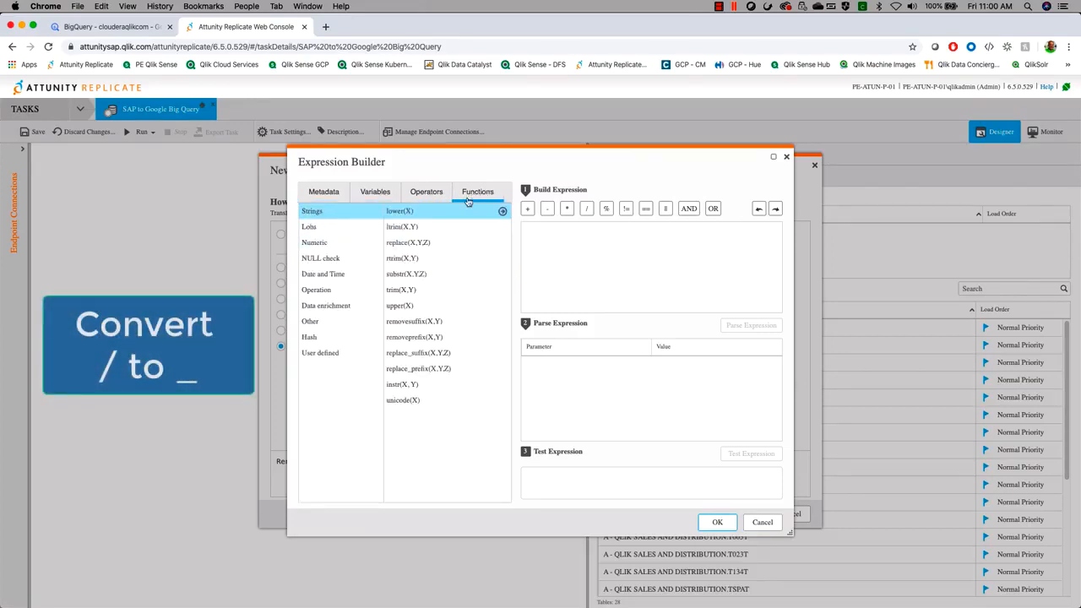
{"action": "left_click", "coordinate": [416, 243]}
{"action": "left_click", "coordinate": [502, 242]}
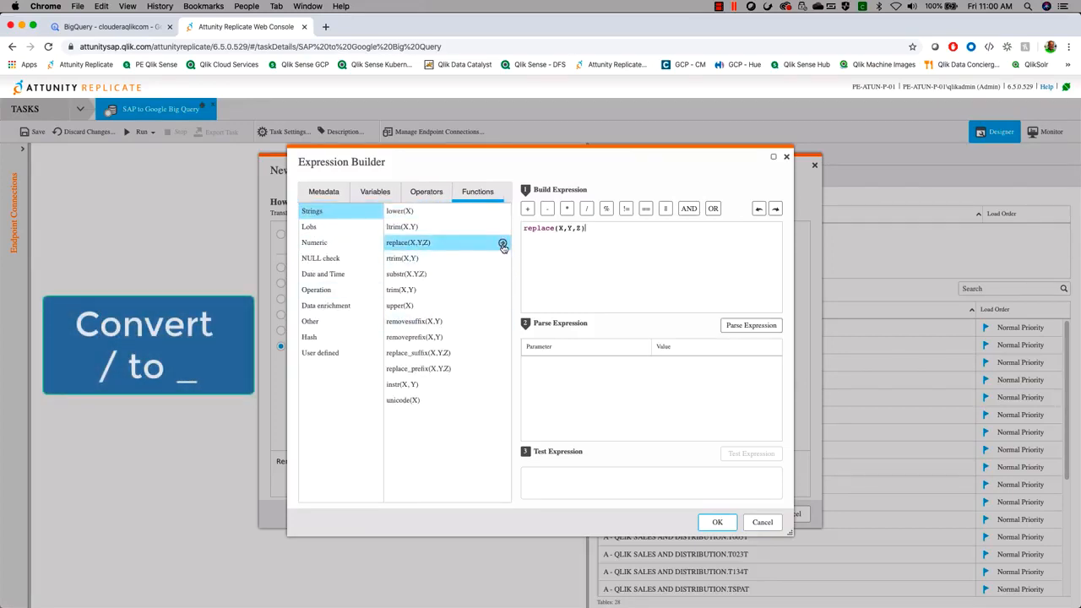
{"action": "left_click", "coordinate": [326, 195]}
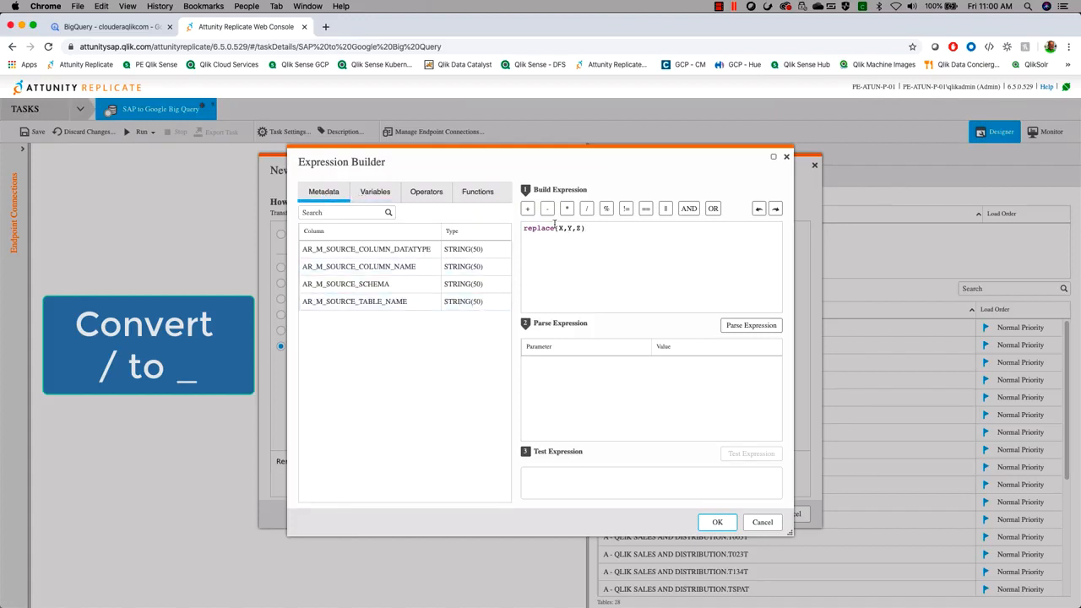
{"action": "key", "text": "Return"}
{"action": "key", "text": "Delete"}
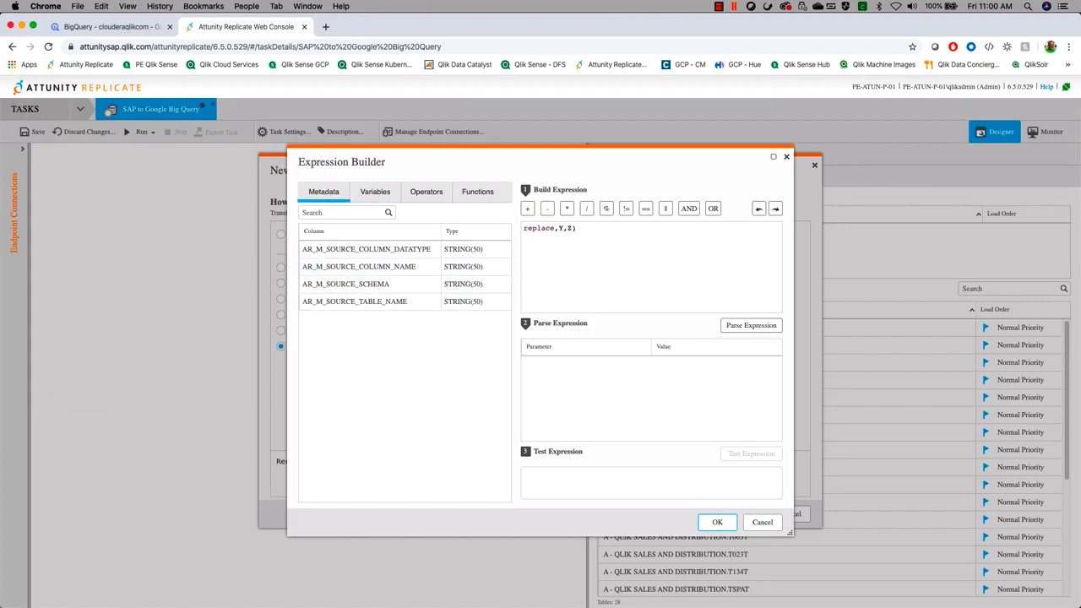
{"action": "left_click", "coordinate": [361, 268]}
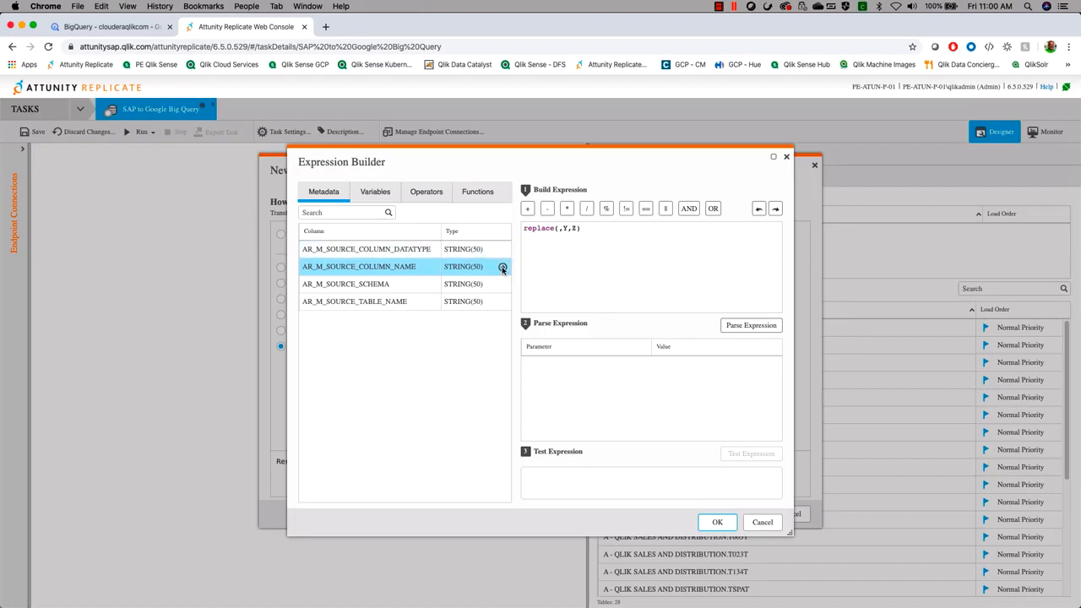
{"action": "left_click", "coordinate": [504, 267]}
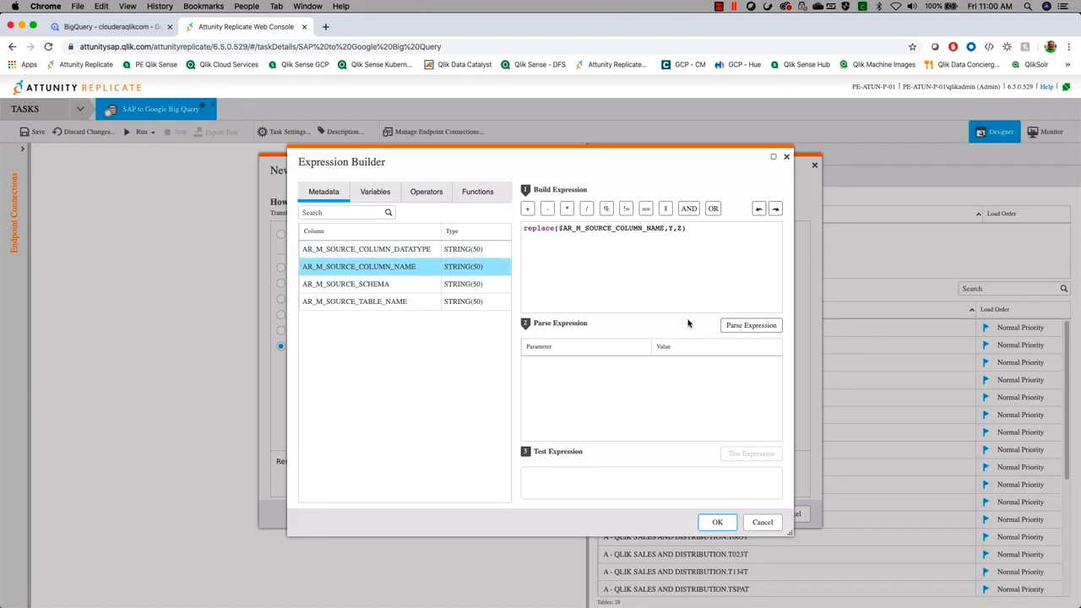
Set the replace function's remaining arguments to '/' and '_' in place of Y and Z.
{"action": "double_click", "coordinate": [671, 228]}
{"action": "type", "text": "'/'"}
{"action": "key", "text": "BackSpace"}
{"action": "type", "text": "'_'"}
Parse the expression and test it with the sample column name xyyz/s01.
{"action": "left_click", "coordinate": [729, 331]}
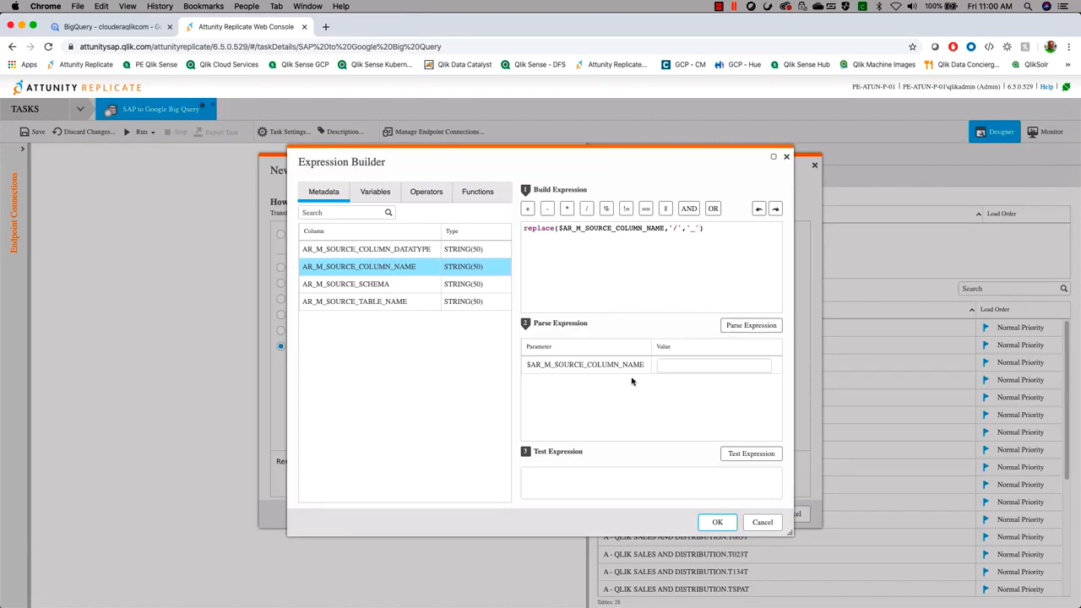
{"action": "left_click", "coordinate": [675, 365]}
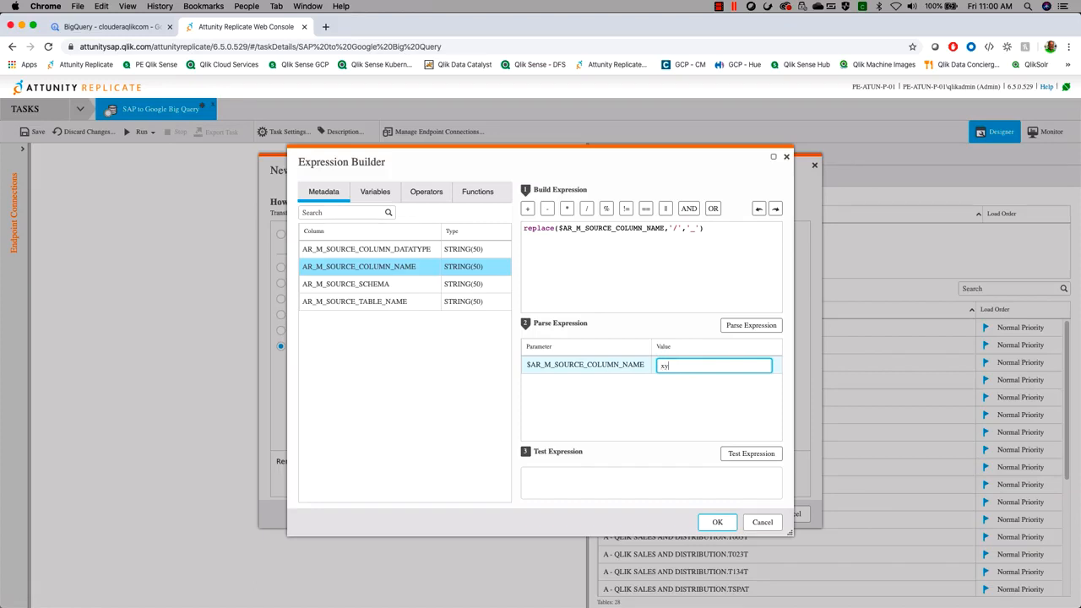
{"action": "type", "text": "xyyz/s01"}
{"action": "left_click", "coordinate": [750, 454]}
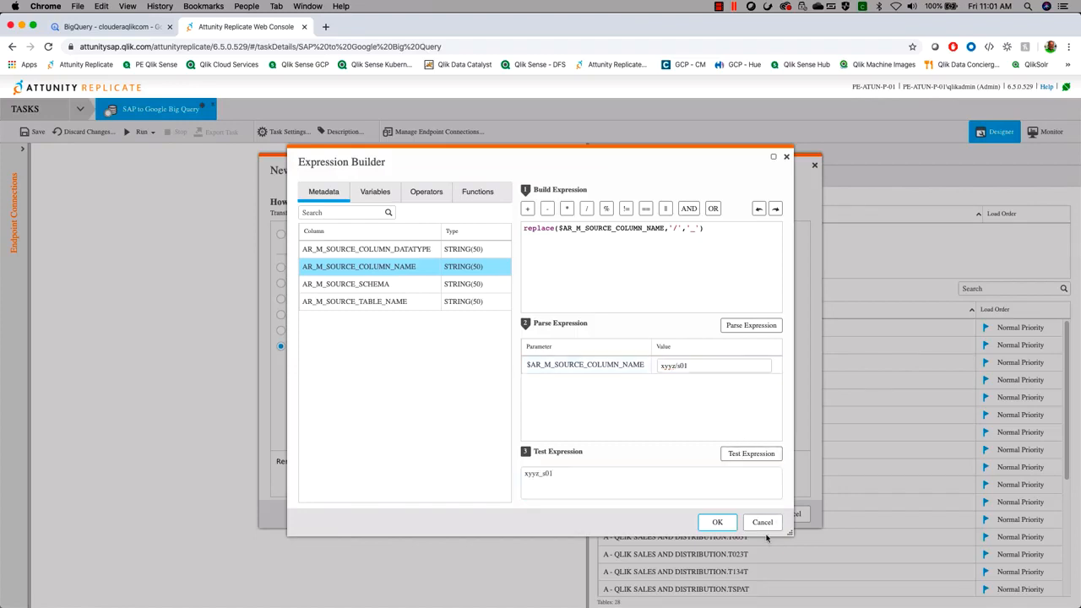
{"action": "left_click", "coordinate": [563, 485]}
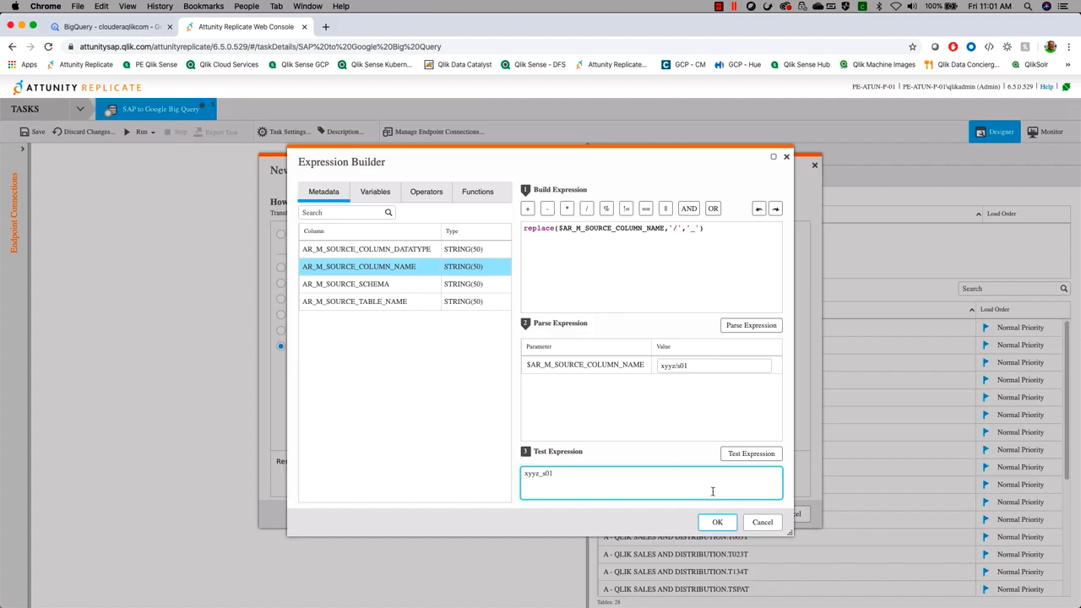
Accept the replace expression, finish the column renaming rule and save the global transformation rules.
{"action": "left_click", "coordinate": [717, 522]}
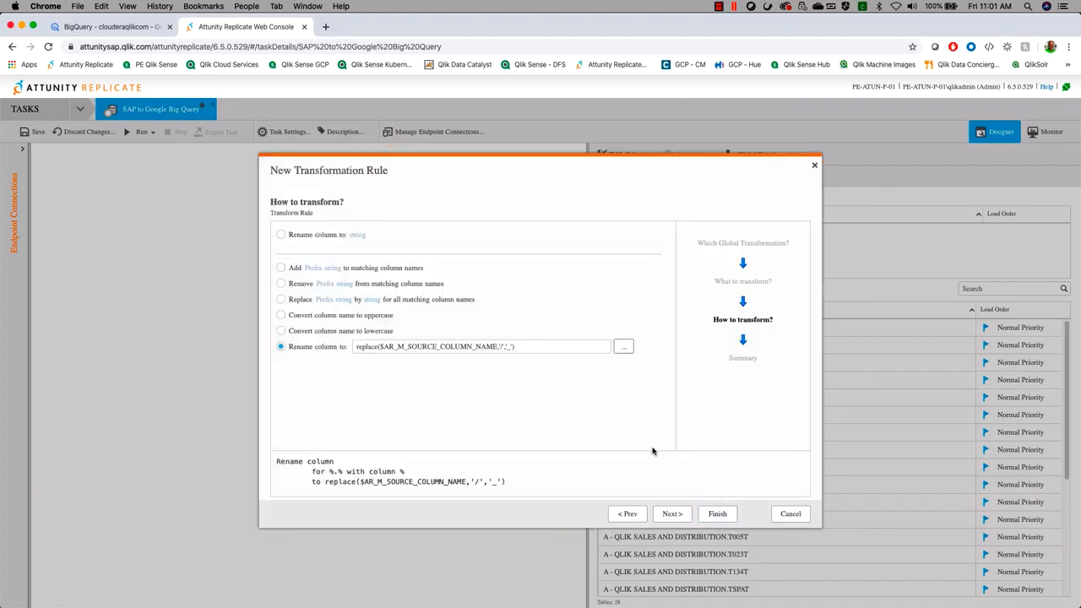
{"action": "left_click", "coordinate": [717, 514]}
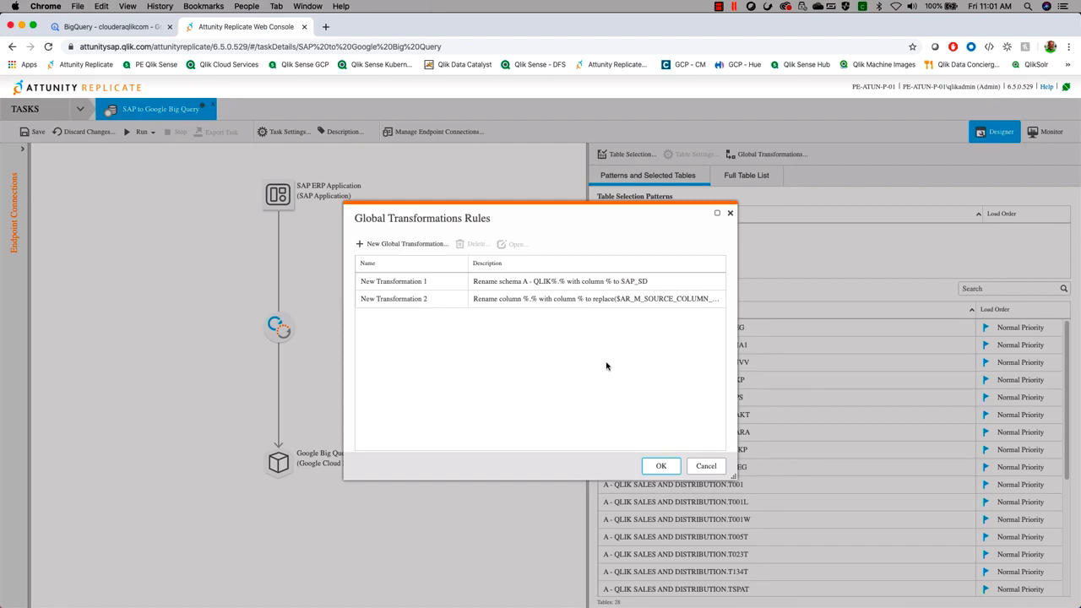
{"action": "left_click", "coordinate": [662, 465]}
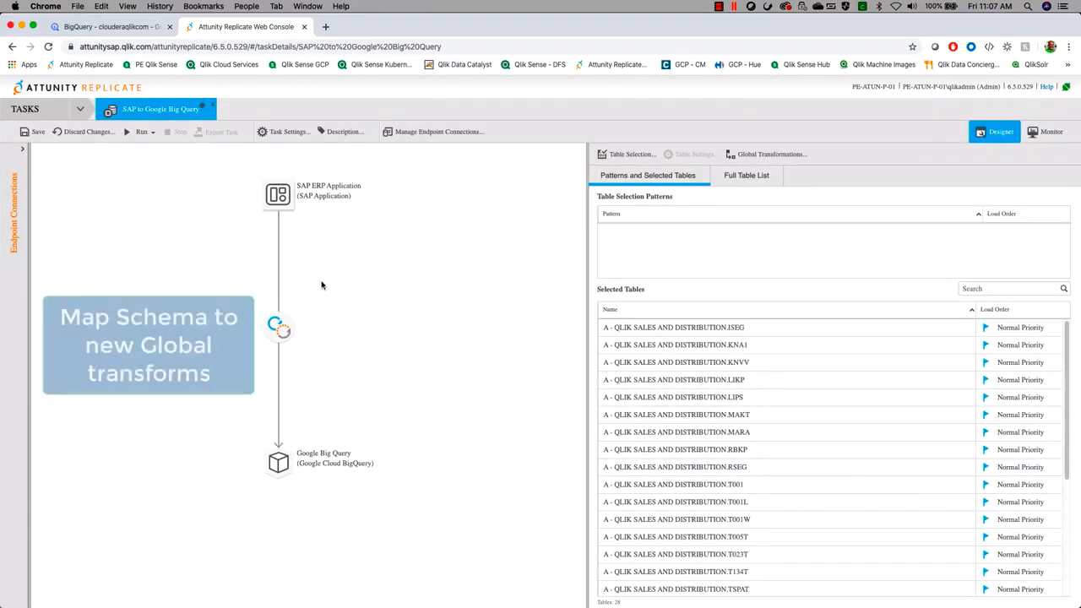
Set the target table schema to SAP_SD in the task's target metadata settings.
{"action": "left_click", "coordinate": [279, 132]}
{"action": "left_click", "coordinate": [626, 215]}
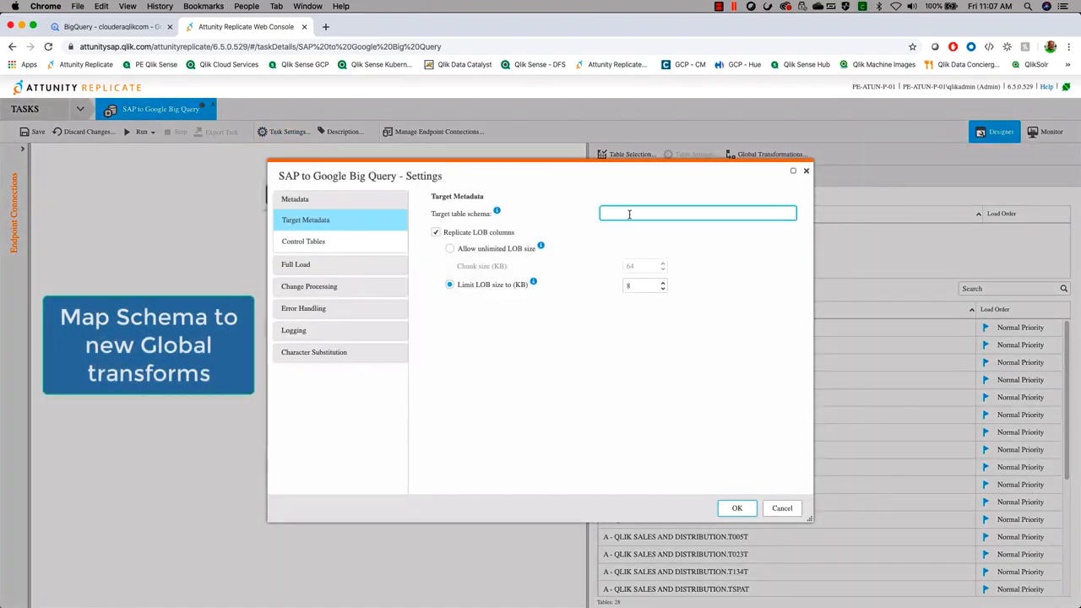
{"action": "type", "text": "SAP_SD"}
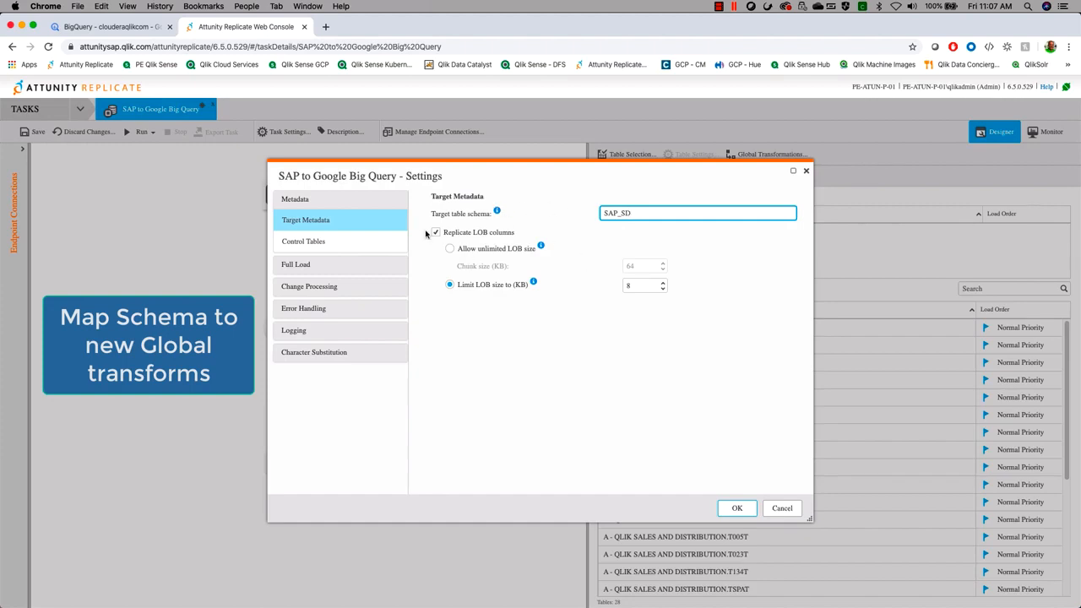
{"action": "left_click", "coordinate": [737, 508]}
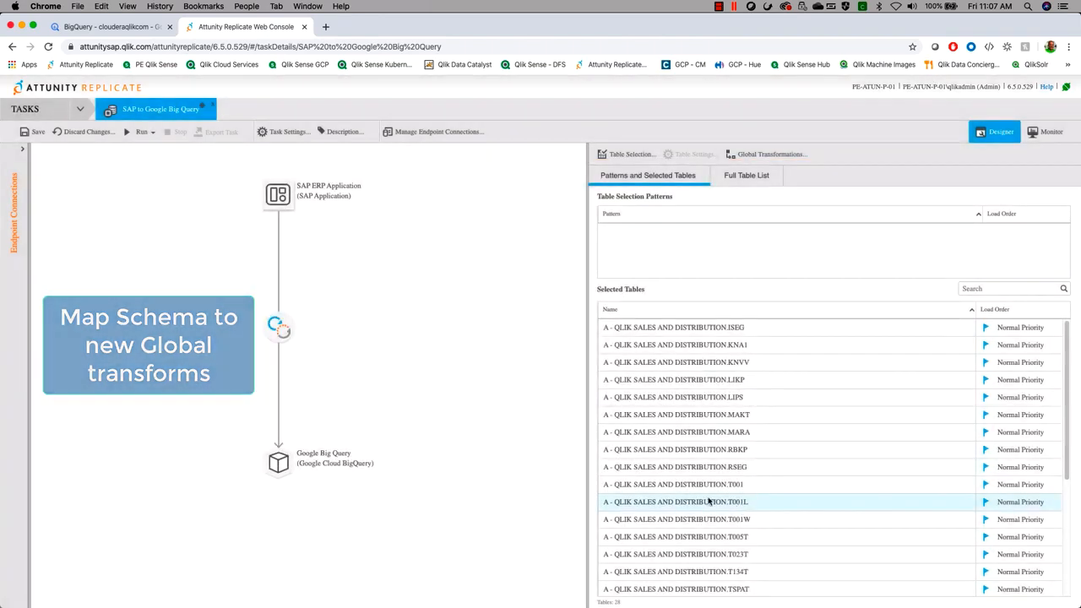
Run the task with a reload of the target tables and confirm the reload.
{"action": "left_click", "coordinate": [154, 139]}
{"action": "left_click", "coordinate": [164, 168]}
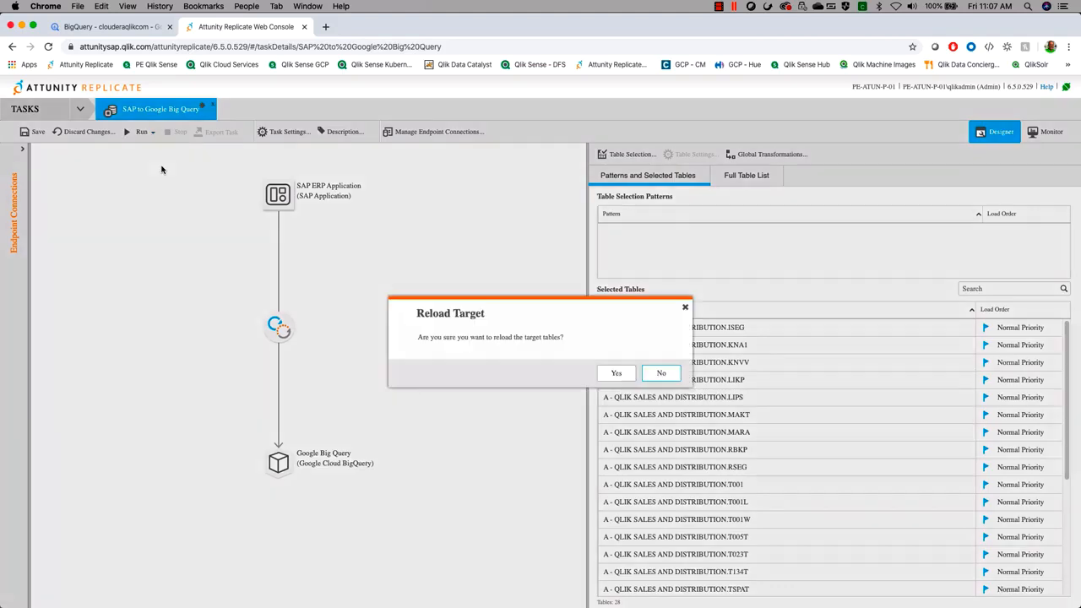
{"action": "left_click", "coordinate": [621, 375]}
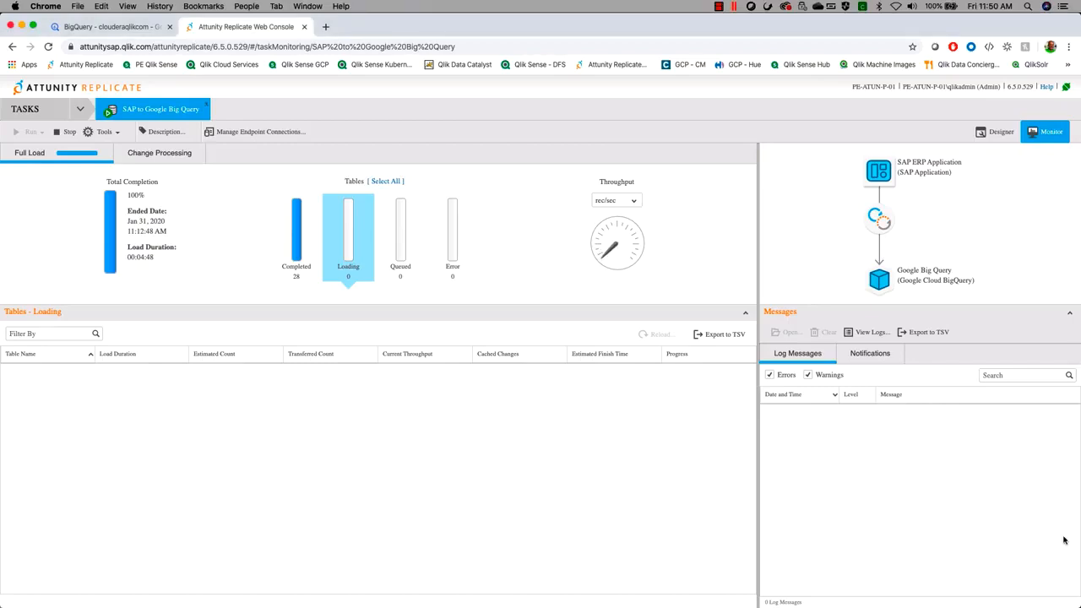
Switch to the BigQuery console, expand the SAP_SD dataset and view the KNA1 table's schema.
{"action": "left_click", "coordinate": [96, 29]}
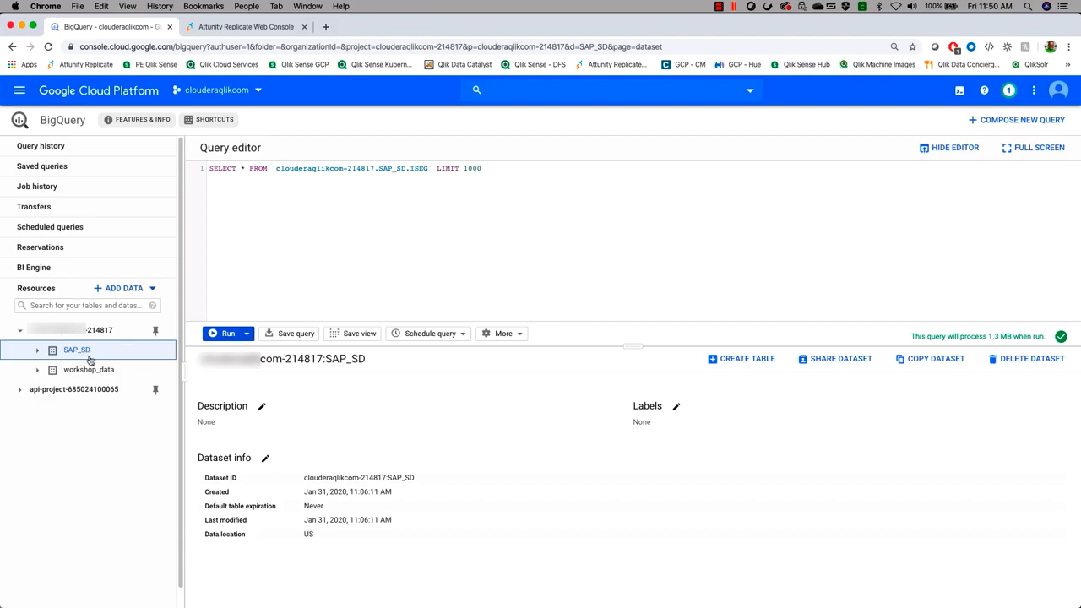
{"action": "left_click", "coordinate": [37, 349]}
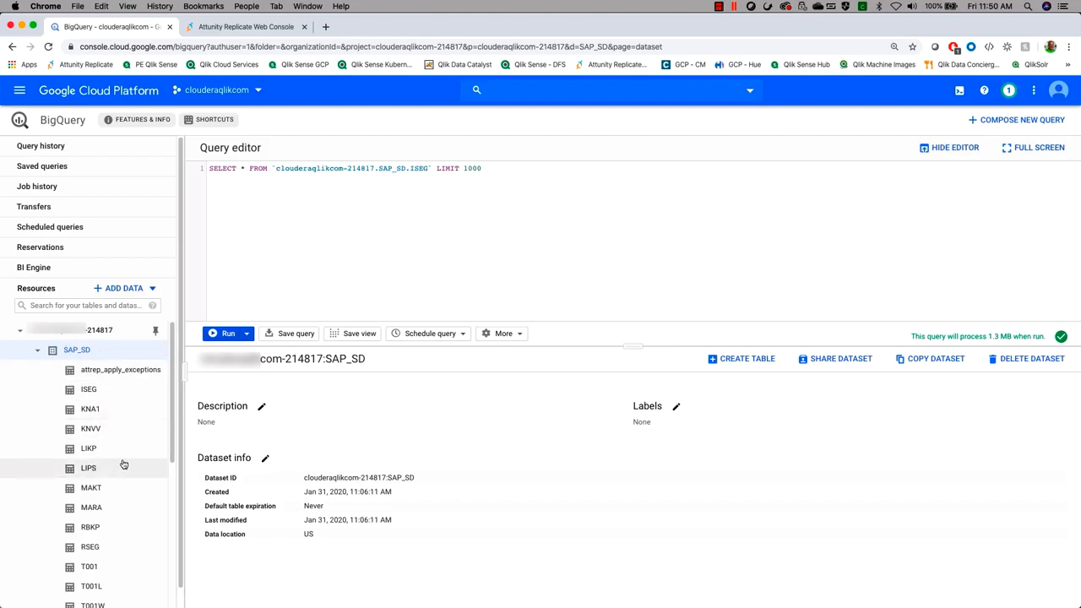
{"action": "left_click", "coordinate": [90, 409]}
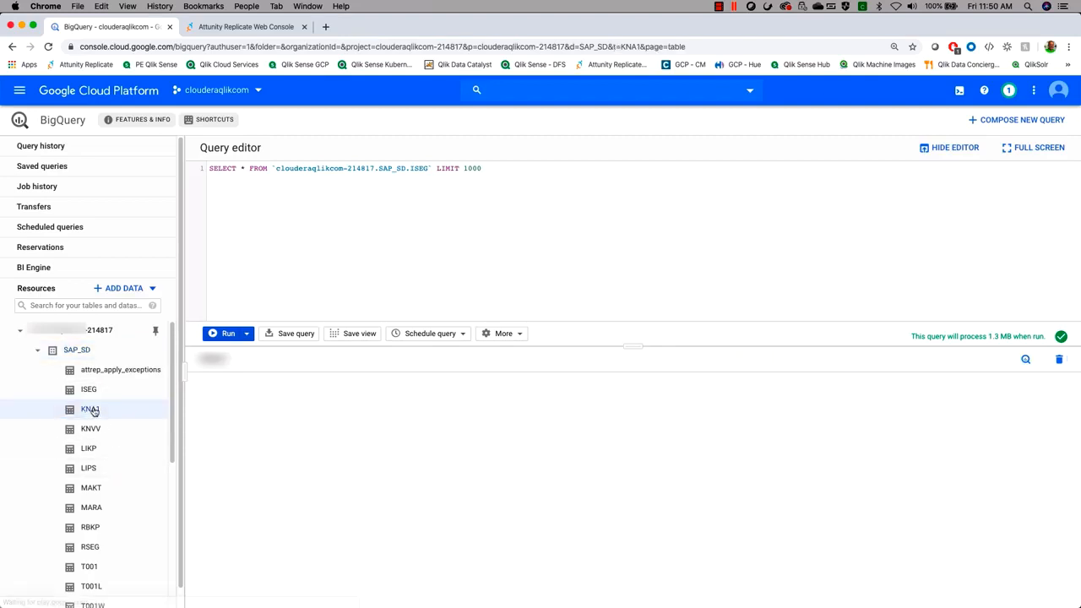
{"action": "right_click", "coordinate": [95, 411]}
{"action": "left_click", "coordinate": [94, 411]}
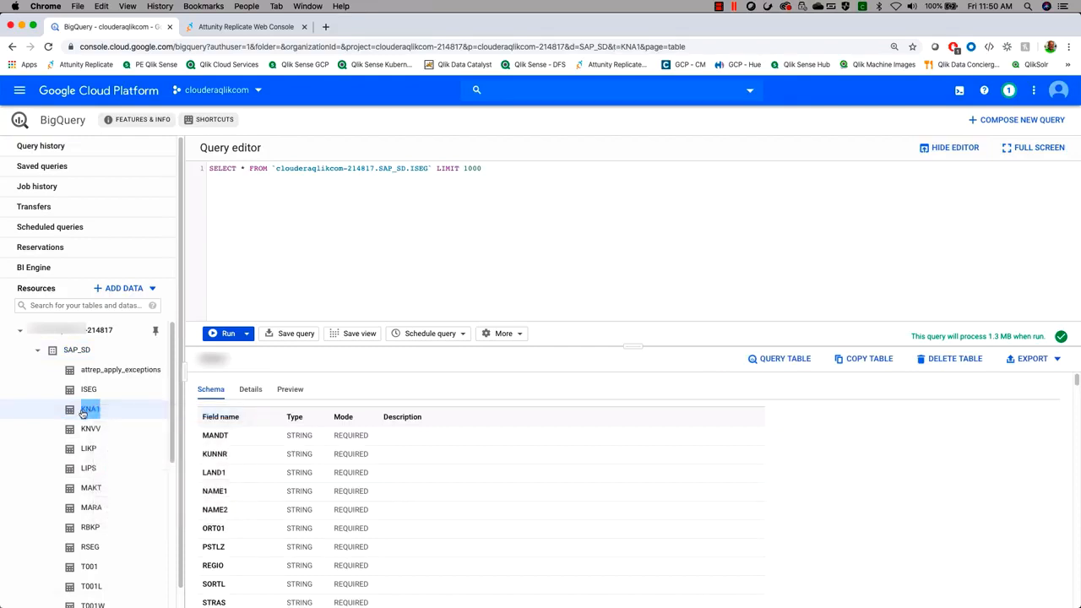
Change the queried table from ISEG to KNA1 in the SELECT statement and run the query.
{"action": "left_click_drag", "start_coordinate": [93, 411], "coordinate": [297, 173]}
{"action": "left_click", "coordinate": [506, 169]}
{"action": "left_click_drag", "start_coordinate": [409, 168], "coordinate": [428, 167]}
{"action": "type", "text": "KNA1"}
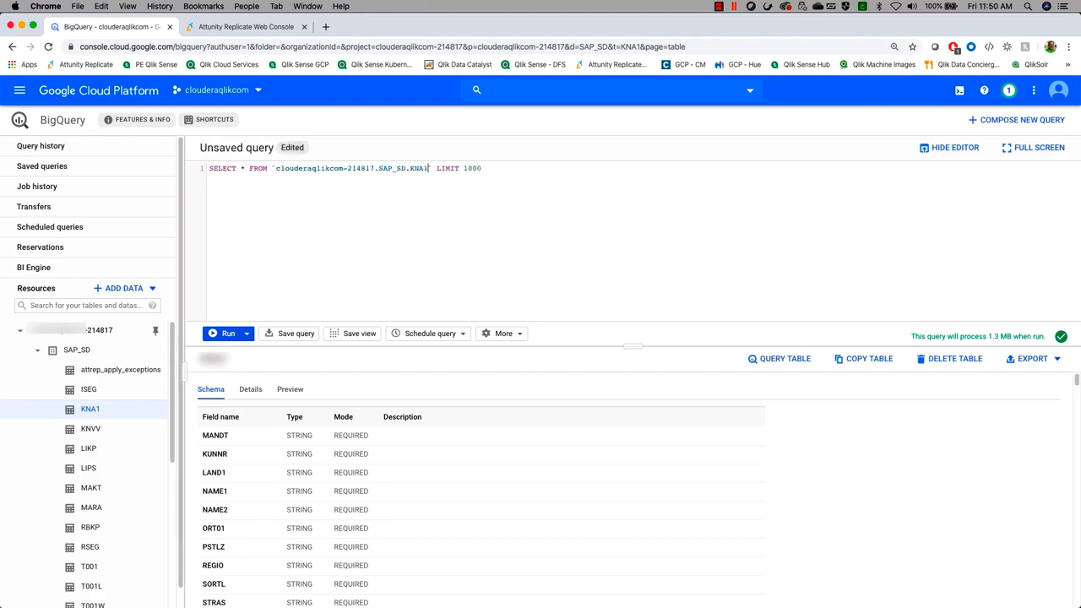
{"action": "left_click", "coordinate": [226, 332]}
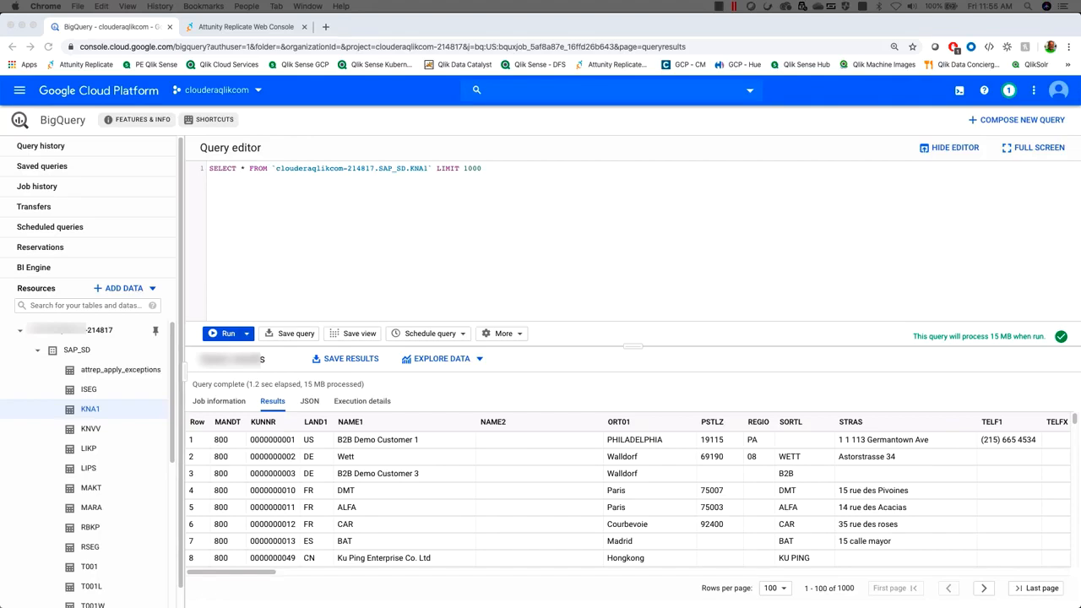
Replace the asterisk in the KNA1 query with count(*) and run it.
{"action": "left_click", "coordinate": [240, 170]}
{"action": "left_click", "coordinate": [243, 169]}
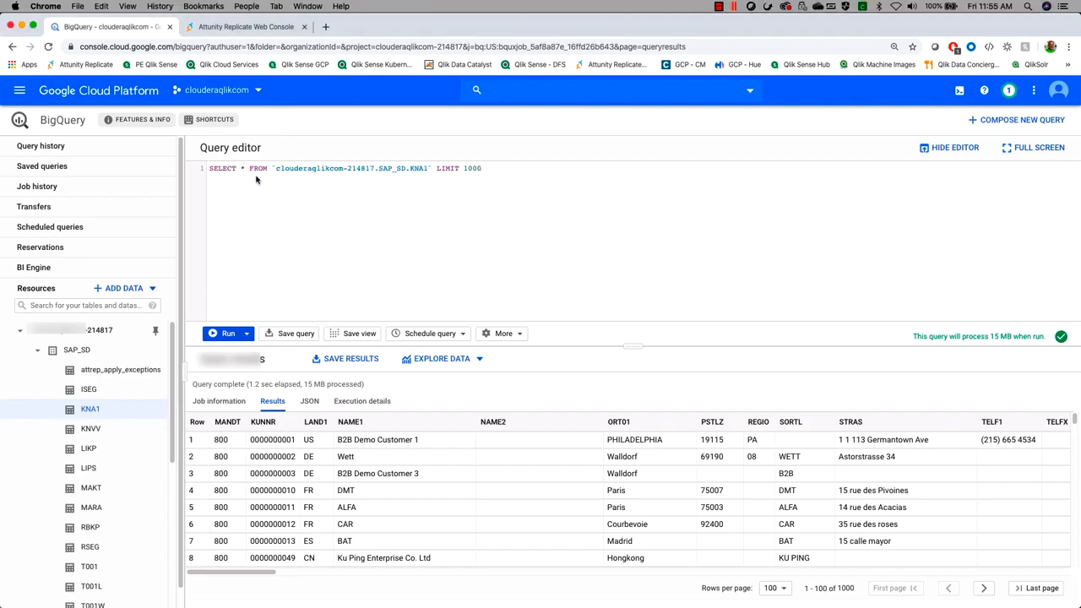
{"action": "key", "text": "BackSpace"}
{"action": "type", "text": "count(*"}
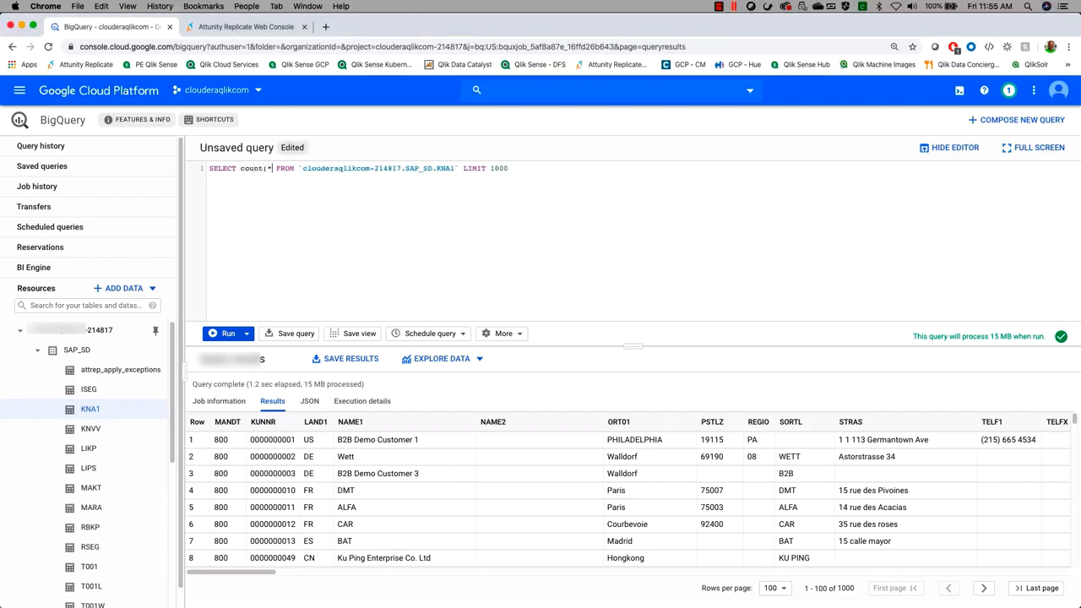
{"action": "type", "text": ")"}
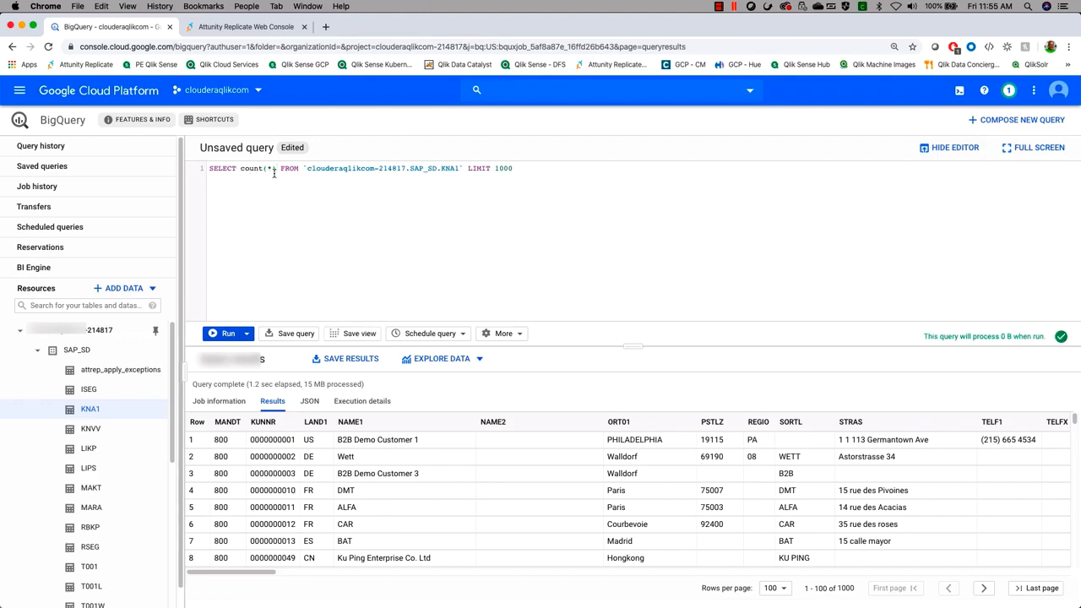
{"action": "left_click", "coordinate": [224, 333]}
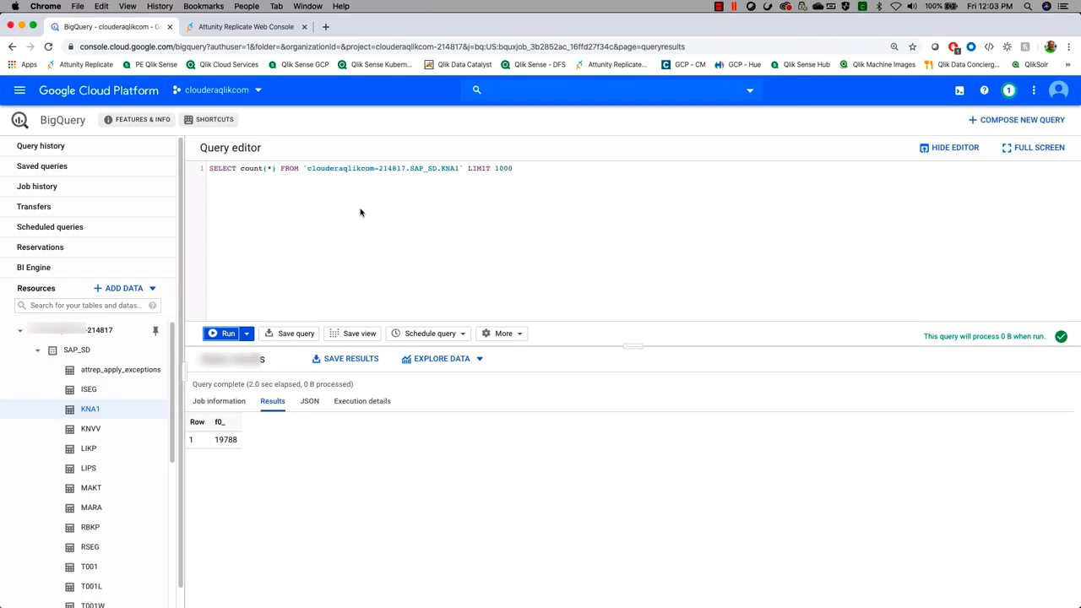
Switch to the Attunity Replicate console and show the change processing monitor for the SAP to Google Big Query task.
{"action": "left_click", "coordinate": [239, 32]}
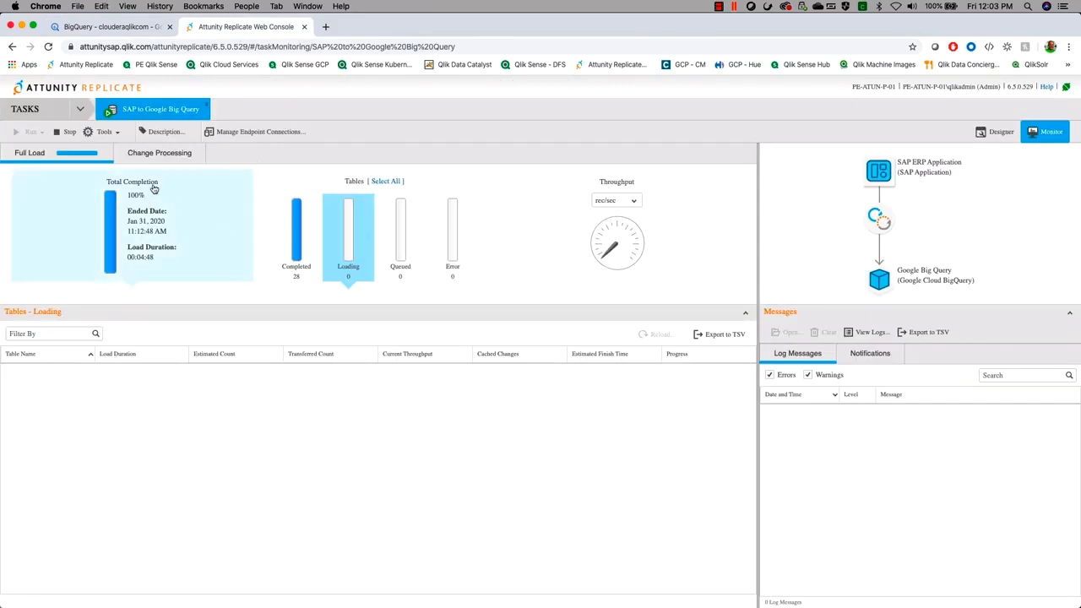
{"action": "left_click", "coordinate": [153, 155]}
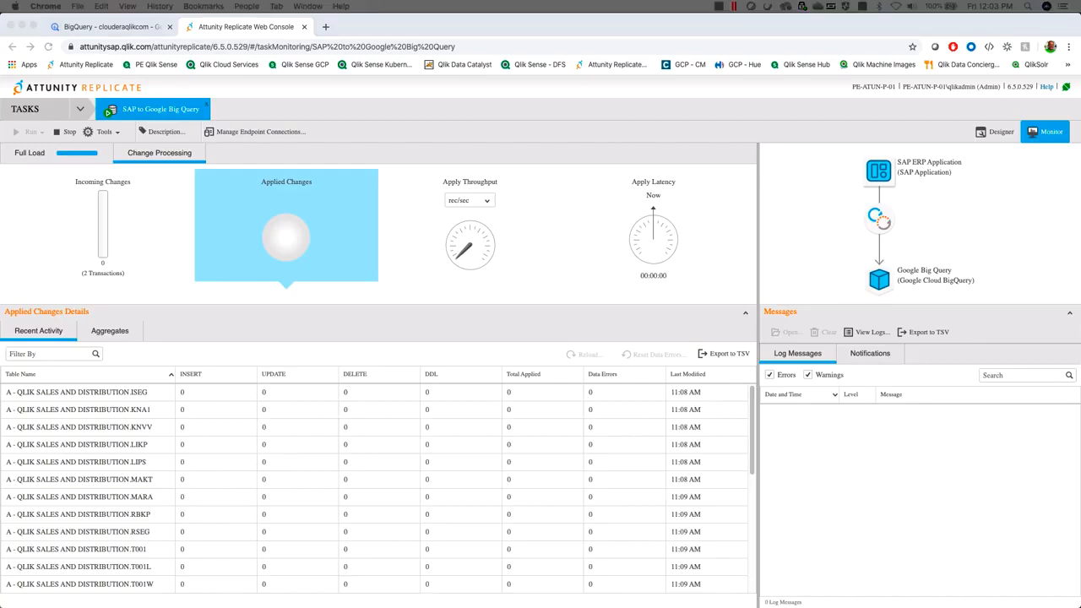
Switch to SAP GUI, open Gold Client's Import Control and list exports with file creation date 01.02.2000 and no export user filter.
{"action": "left_click_drag", "start_coordinate": [1080, 98], "coordinate": [906, 36]}
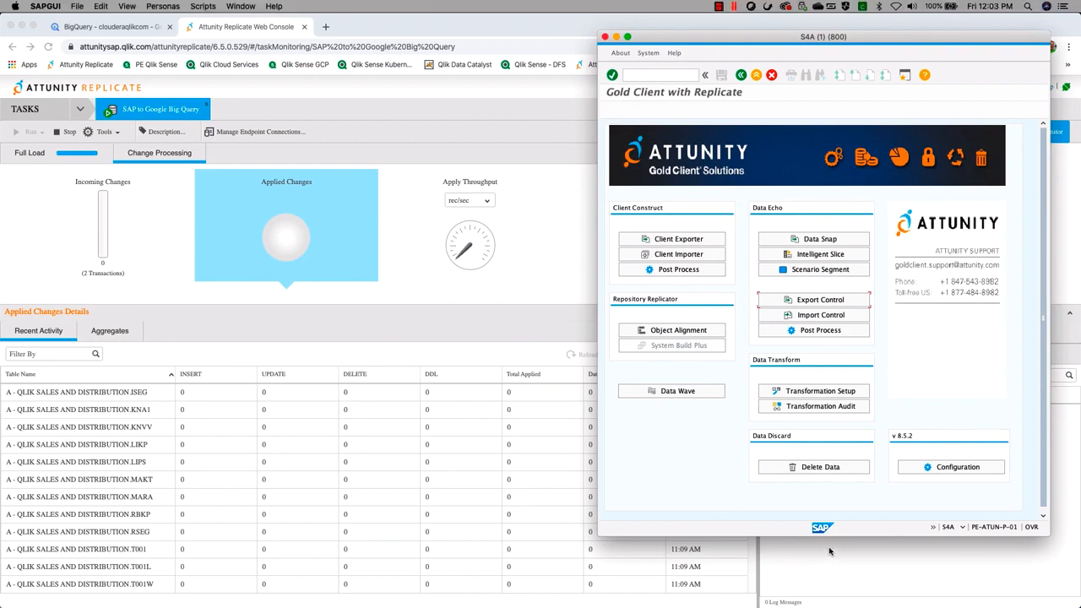
{"action": "left_click", "coordinate": [818, 316]}
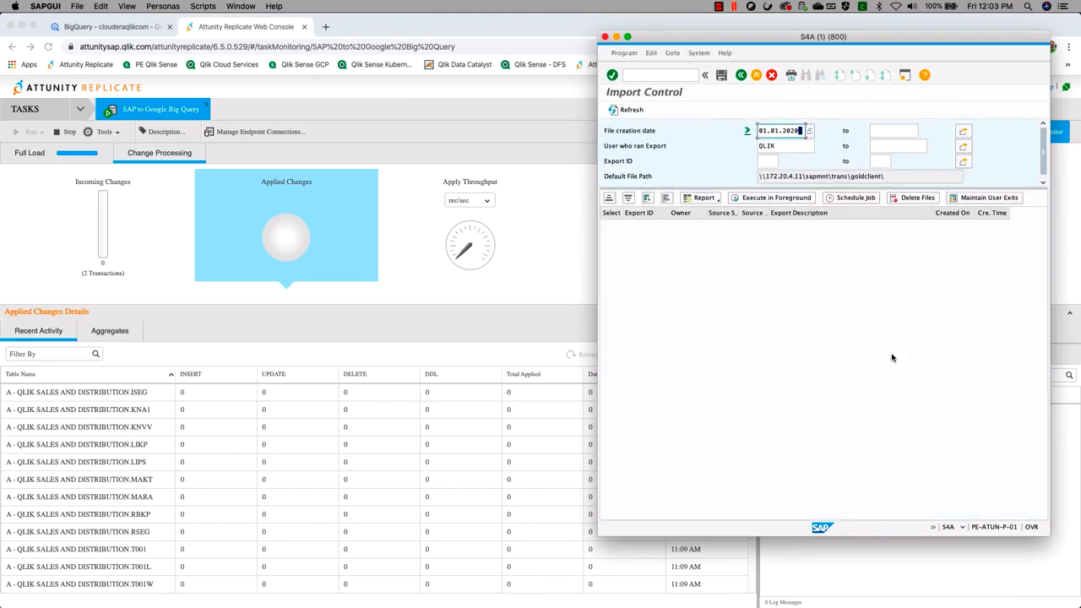
{"action": "left_click", "coordinate": [809, 131]}
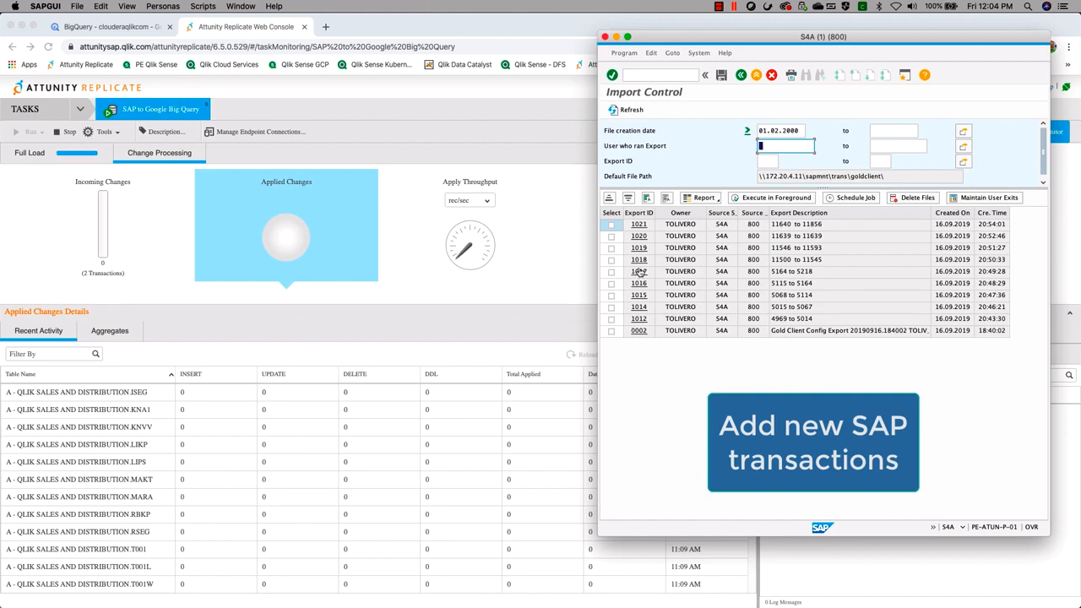
Select exports 1017 and 1016 and execute their import in the foreground, replacing conflicting data.
{"action": "left_click", "coordinate": [612, 272]}
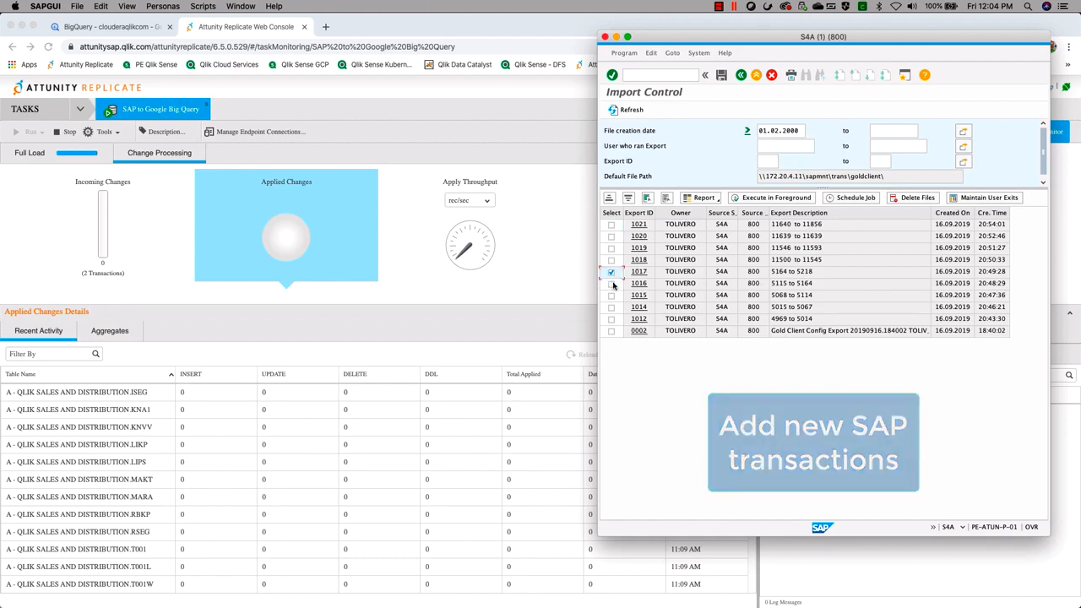
{"action": "left_click", "coordinate": [611, 284]}
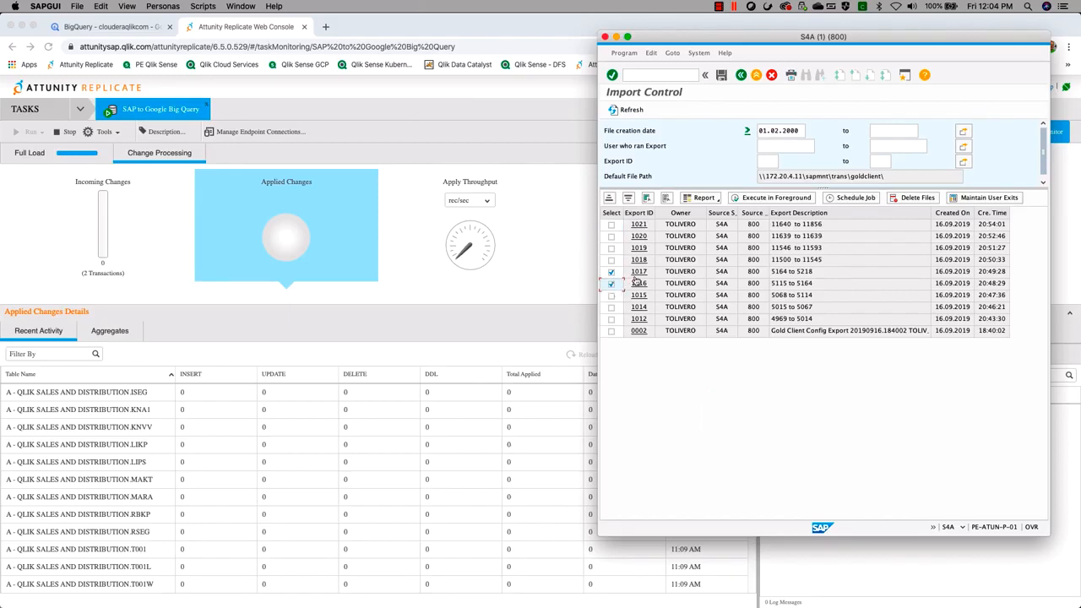
{"action": "left_click", "coordinate": [781, 200]}
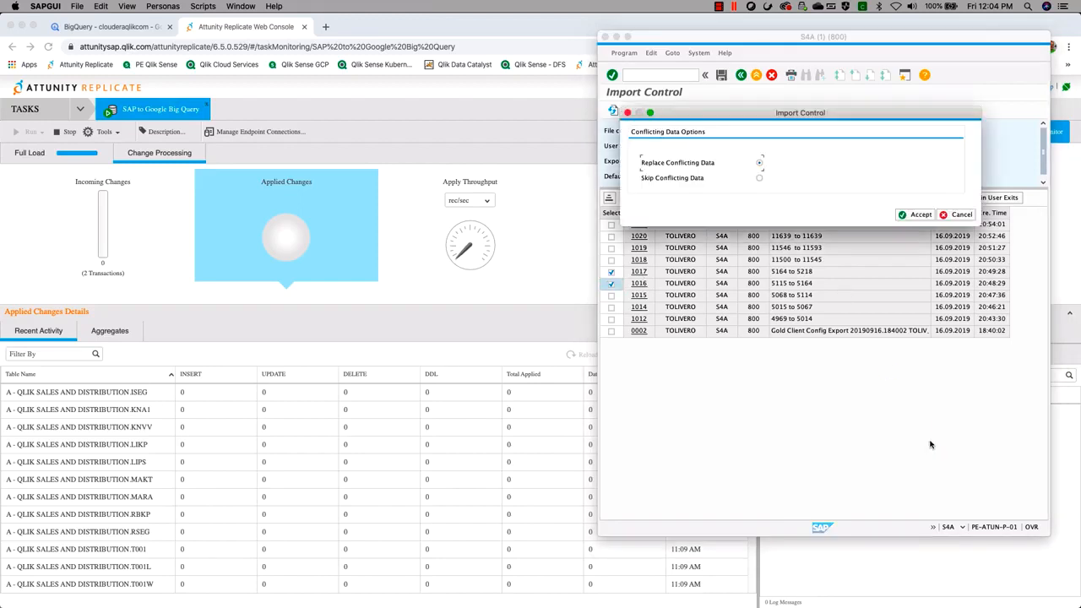
{"action": "left_click", "coordinate": [918, 215]}
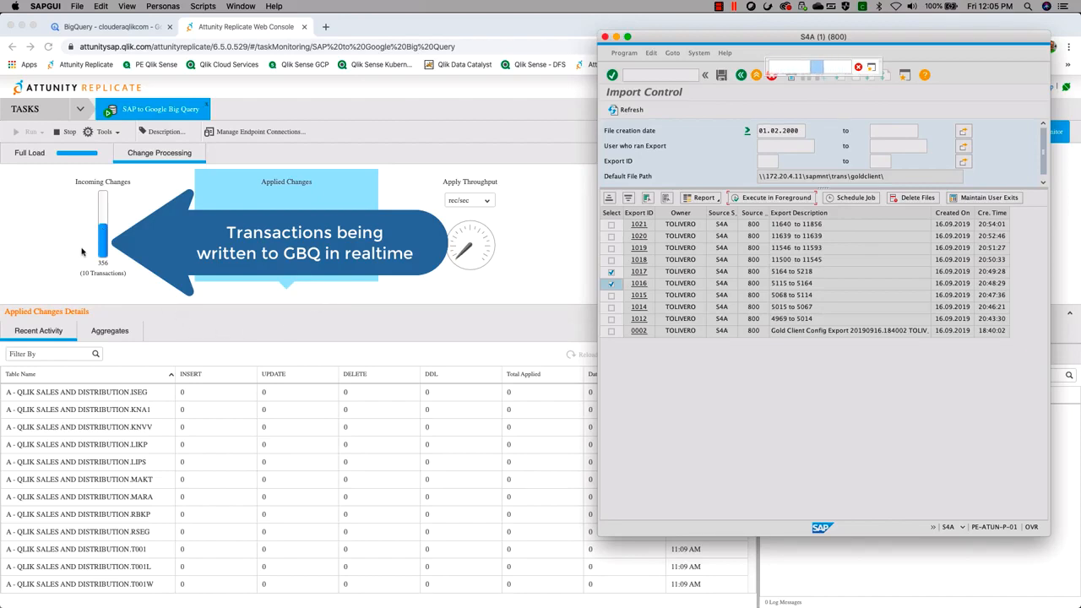
Switch back to Attunity Replicate and review the applied changes per table, sorted by insert count in descending order.
{"action": "scroll", "coordinate": [353, 457], "scroll_direction": "down", "scroll_amount": 10}
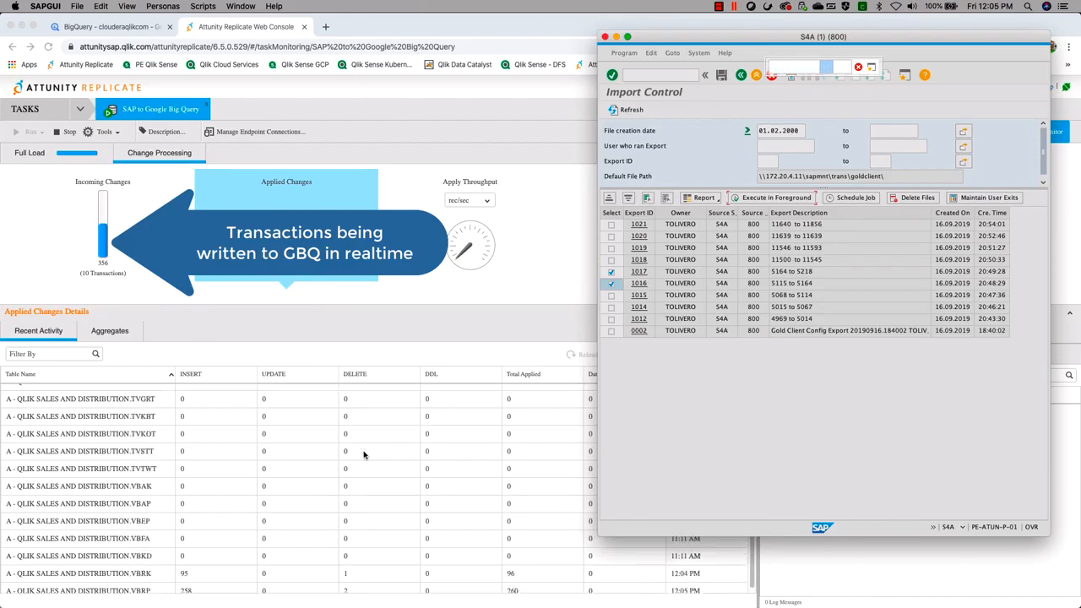
{"action": "left_click", "coordinate": [223, 387]}
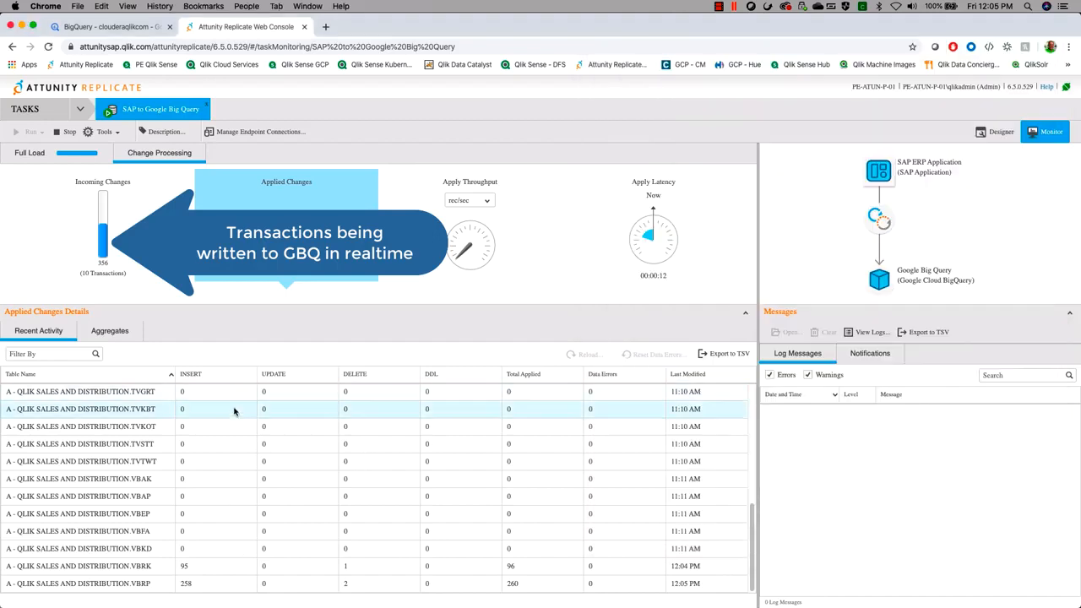
{"action": "left_click", "coordinate": [230, 377]}
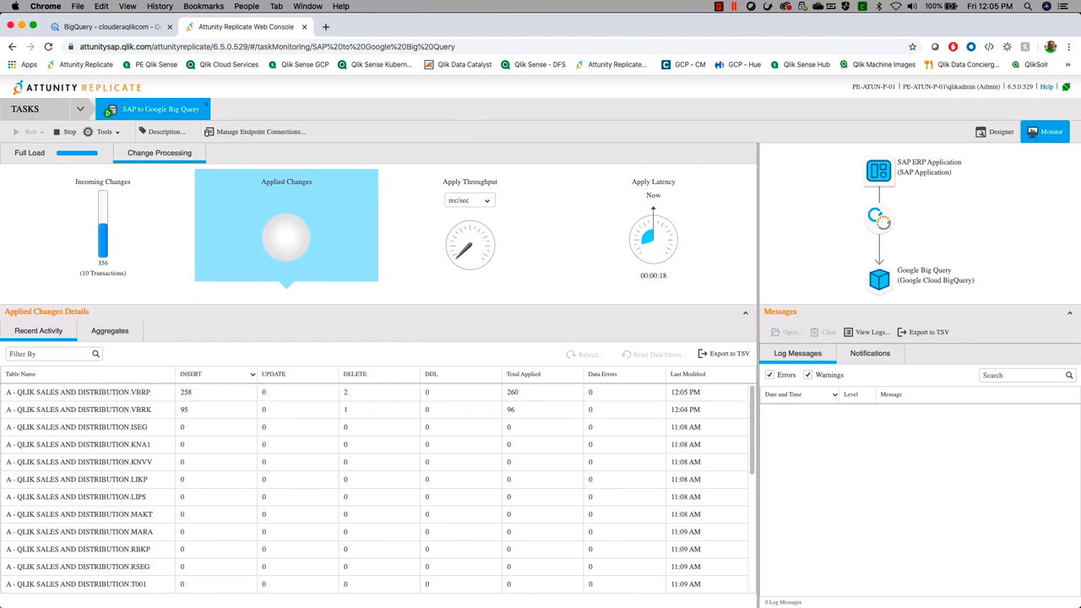
{"action": "key", "text": "super+Tab"}
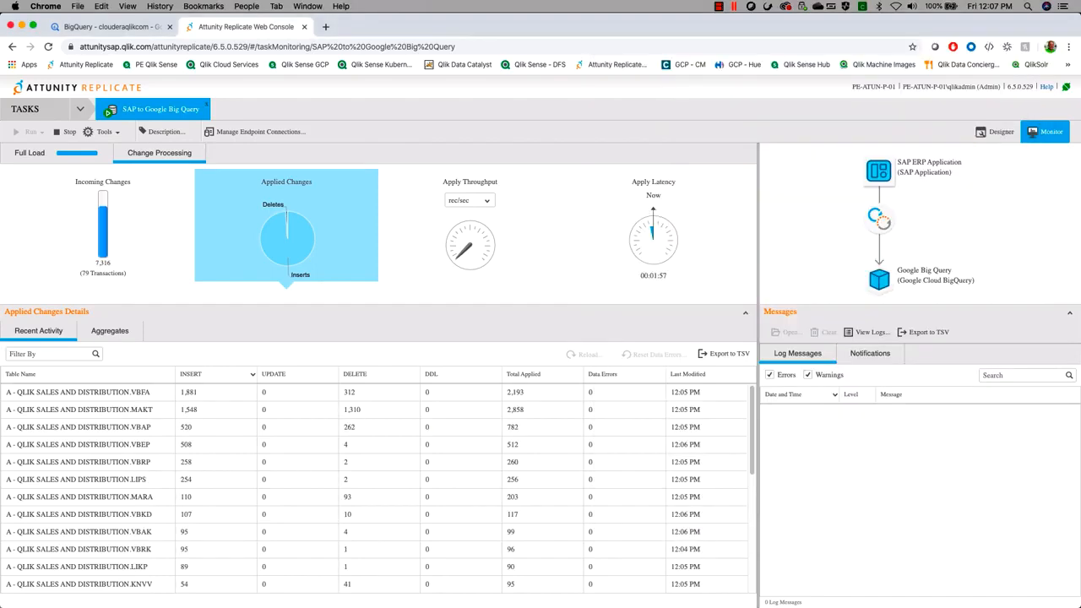
Rerun the KNA1 row count in BigQuery and compare it with KNA1's applied changes in Attunity Replicate.
{"action": "left_click", "coordinate": [135, 26]}
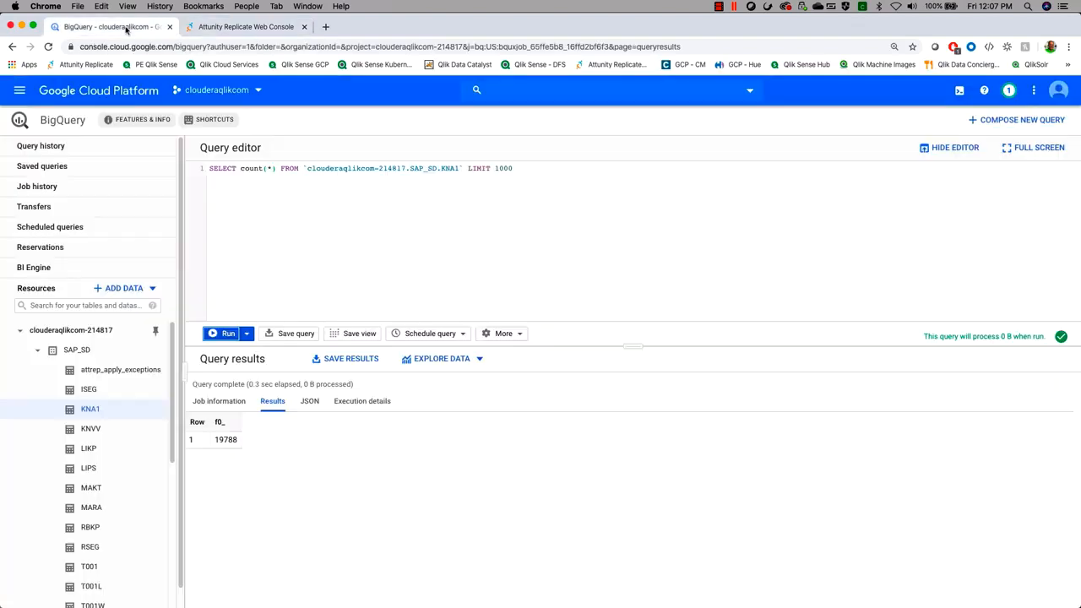
{"action": "left_click", "coordinate": [228, 333]}
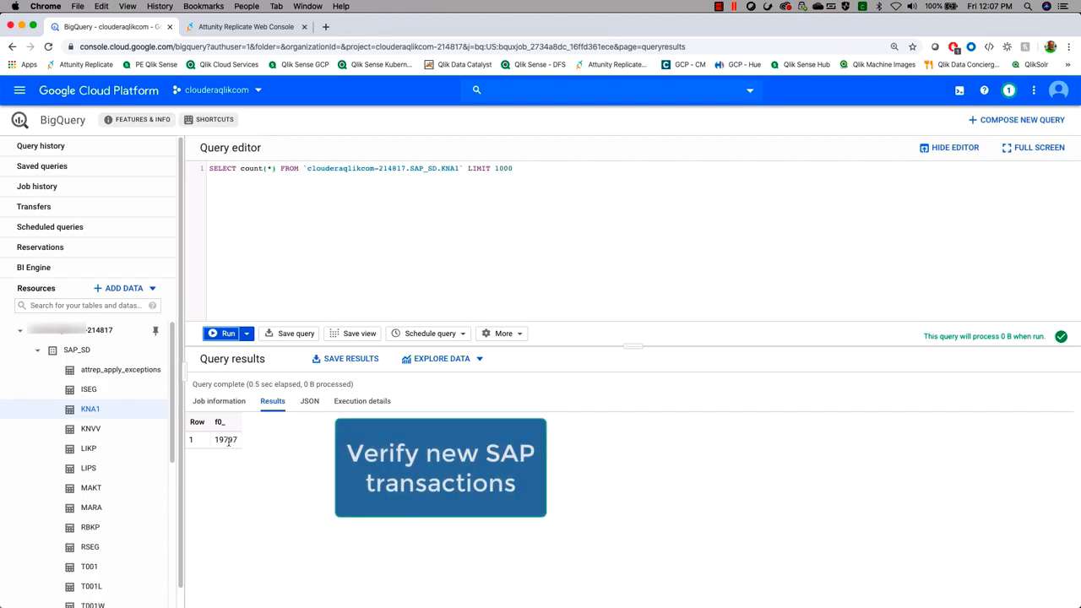
{"action": "left_click", "coordinate": [236, 27]}
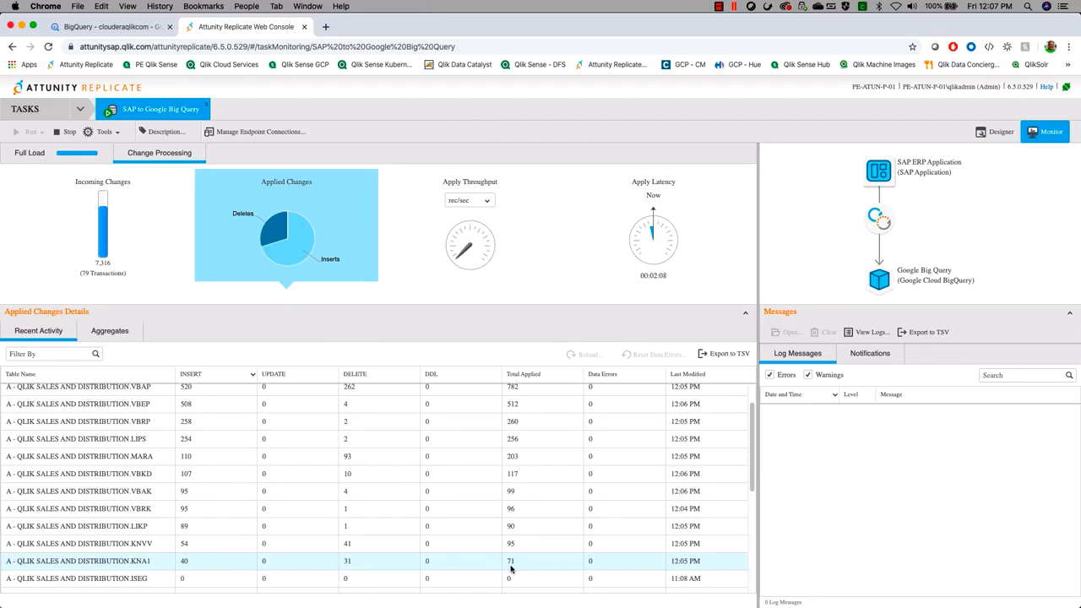
{"action": "left_click", "coordinate": [120, 30]}
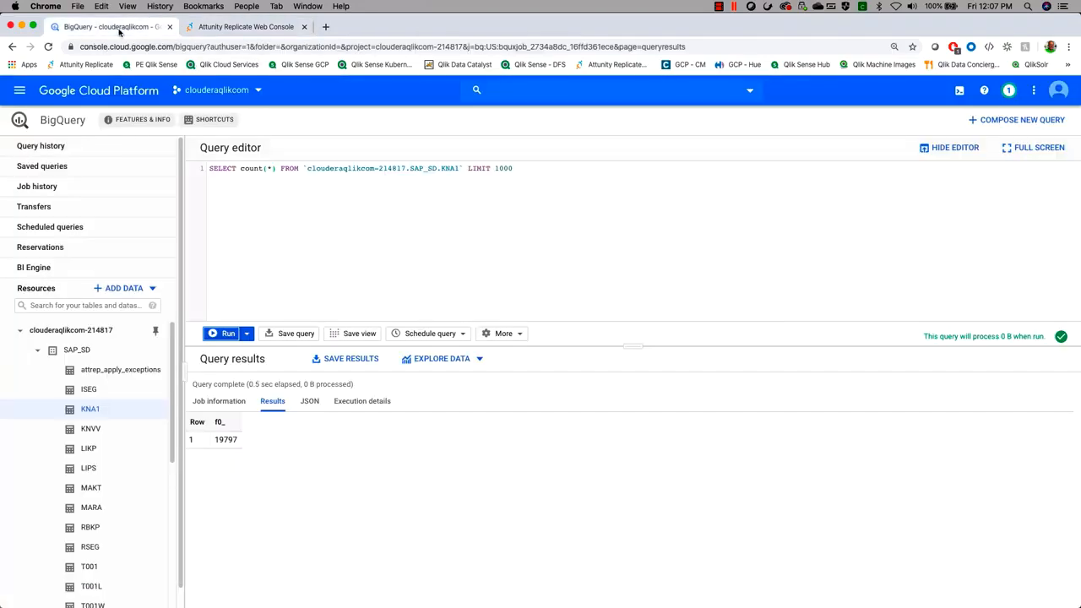